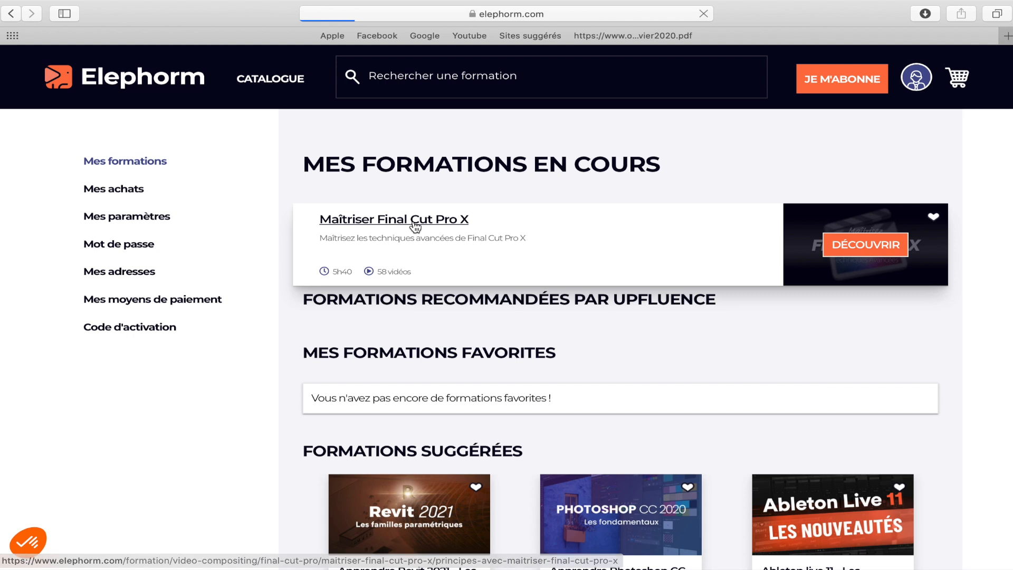
- Look through the detailed programme of the Maîtriser Final Cut Pro X course and expand Module 8 - Animation
scroll(485, 316, "down", 5)
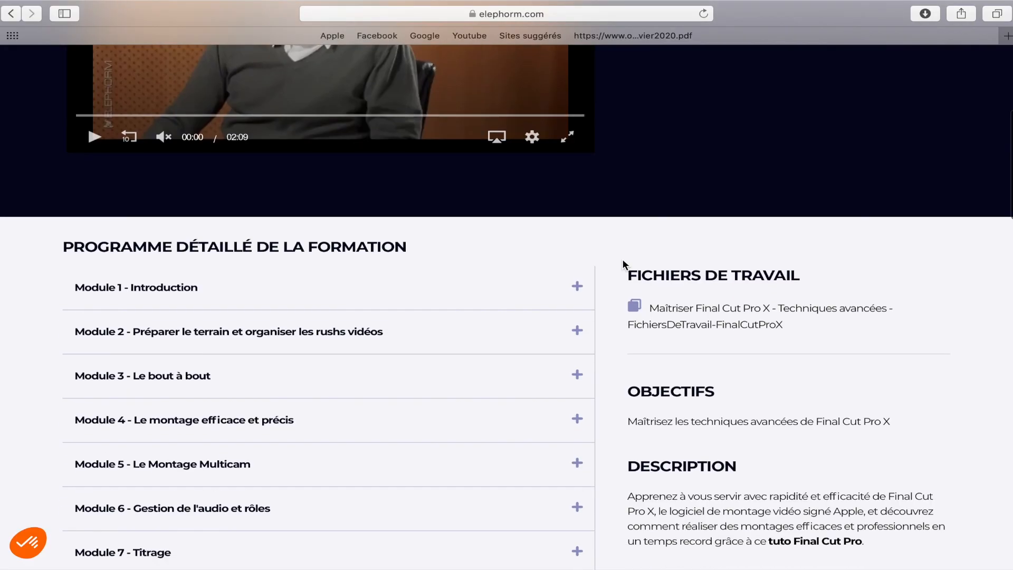
scroll(622, 259, "down", 2)
scroll(622, 264, "down", 5)
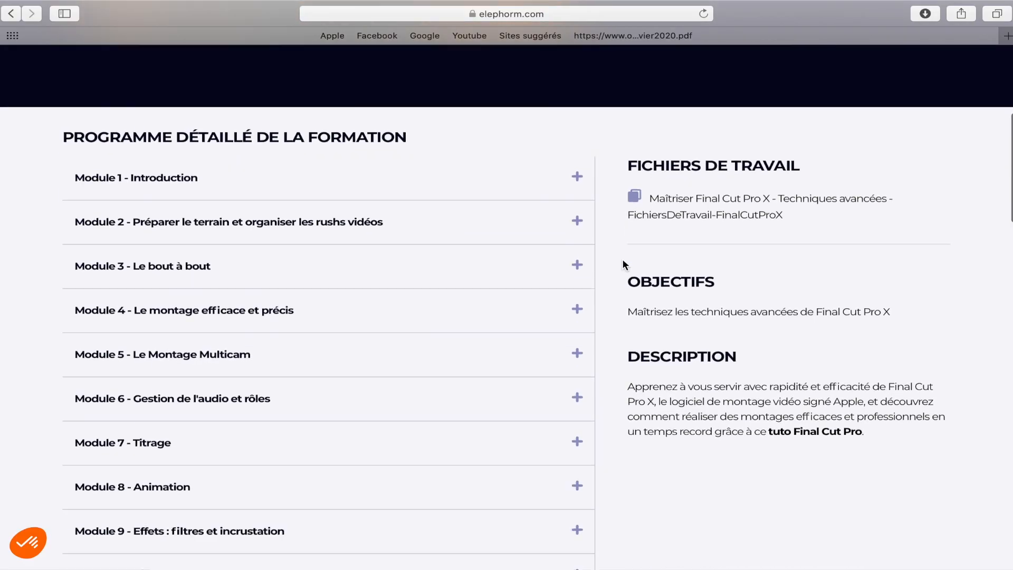
scroll(623, 264, "down", 2)
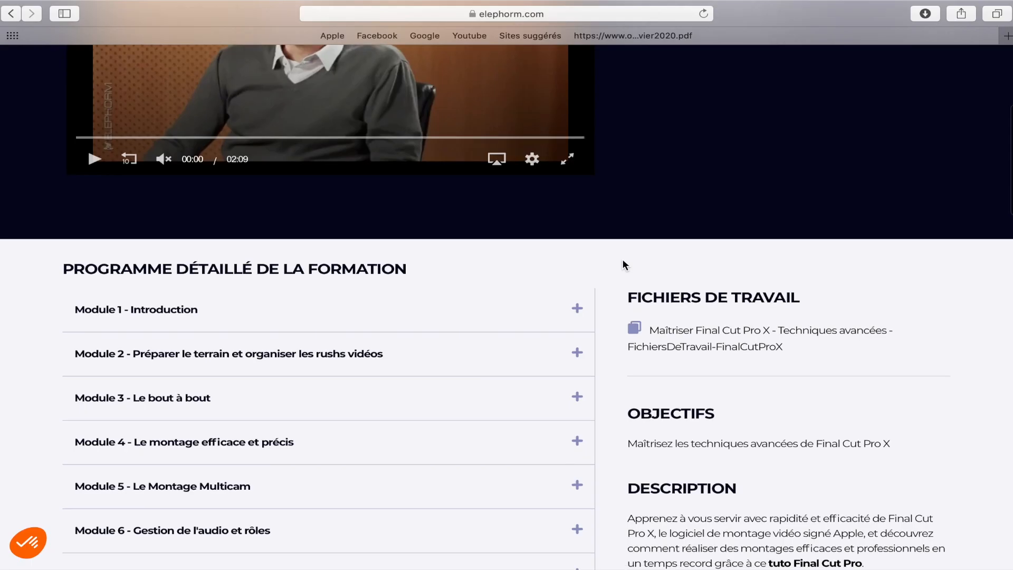
scroll(622, 264, "down", 3)
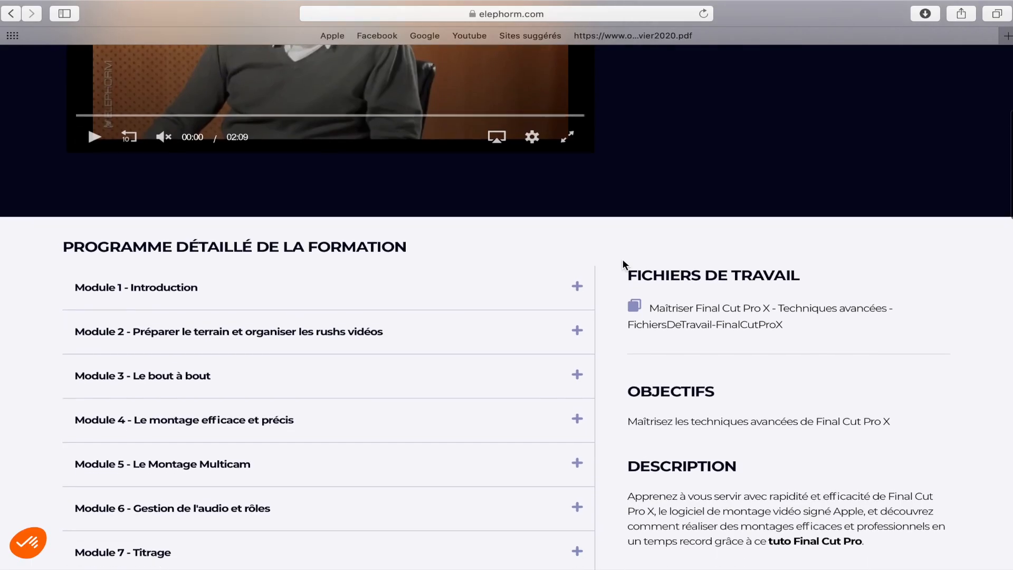
scroll(623, 263, "down", 3)
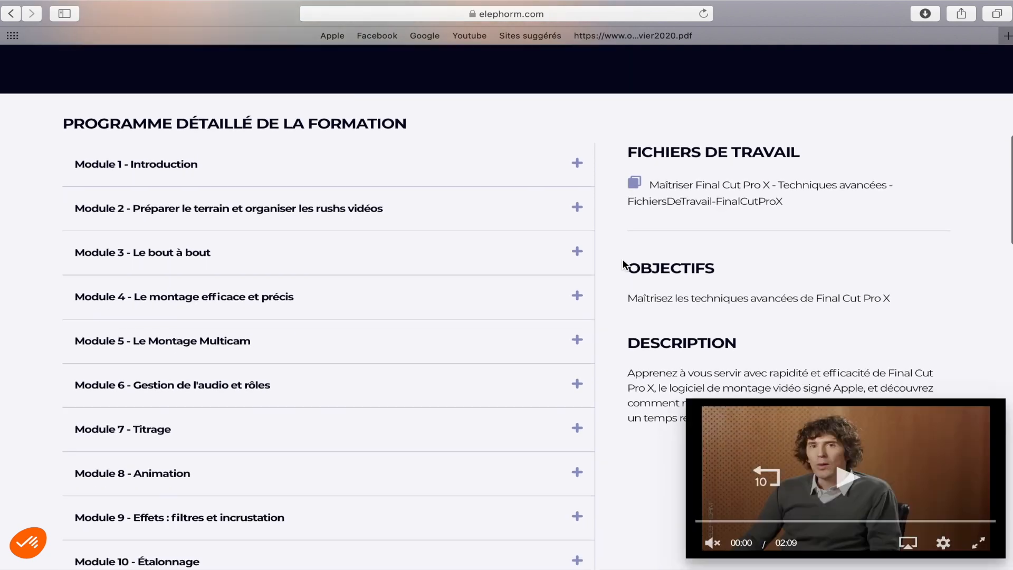
scroll(623, 264, "down", 3)
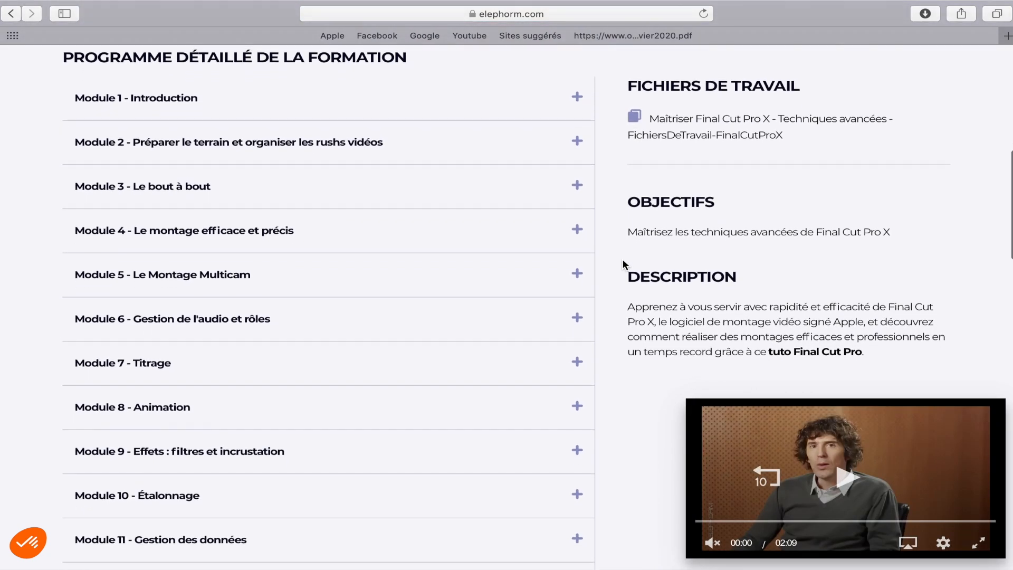
scroll(623, 264, "down", 2)
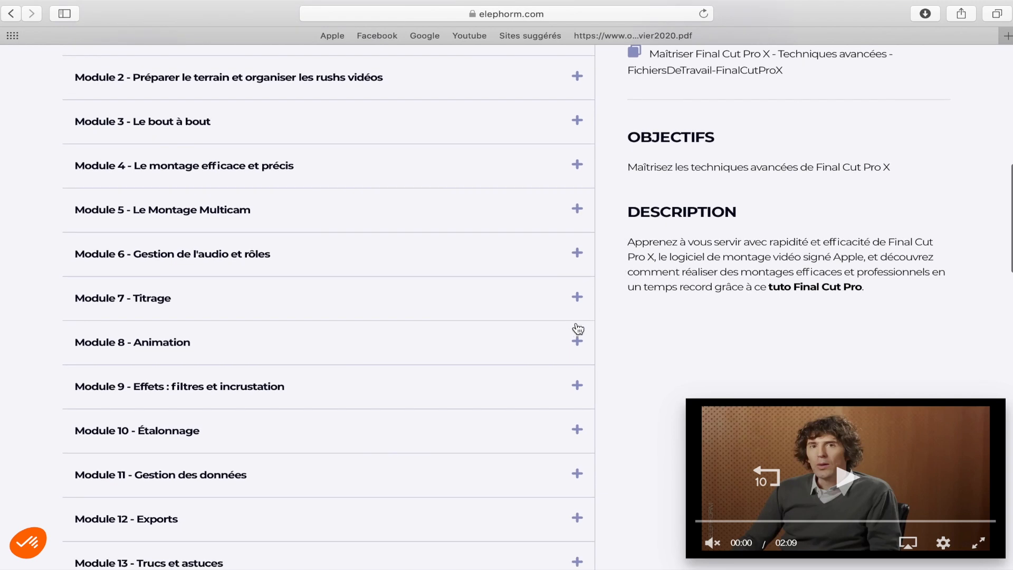
left_click(577, 343)
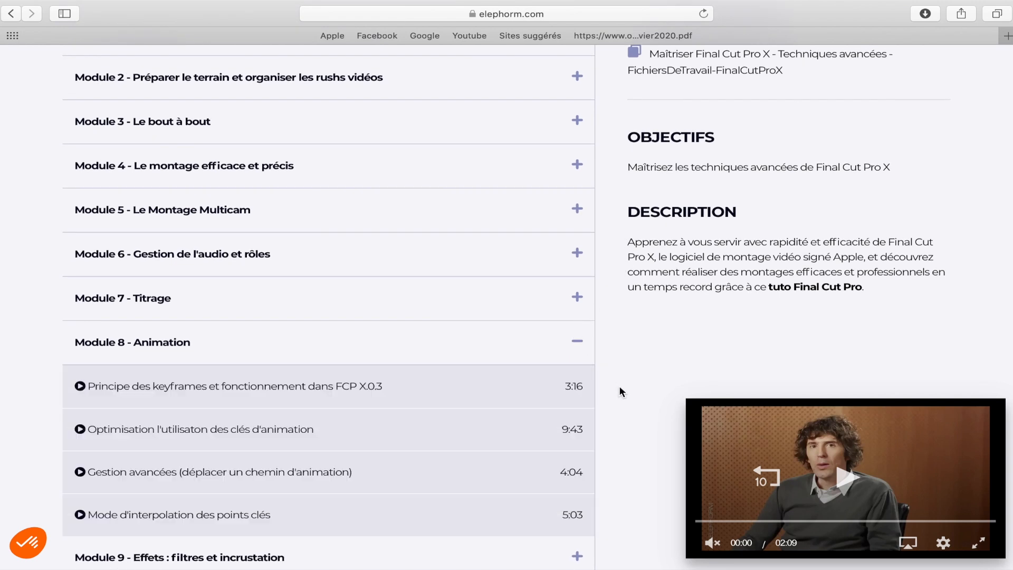
- Expand Module 9 - Effets : filtres et incrustation and open the Incrustation (Fond Vert) lesson
scroll(620, 390, "down", 4)
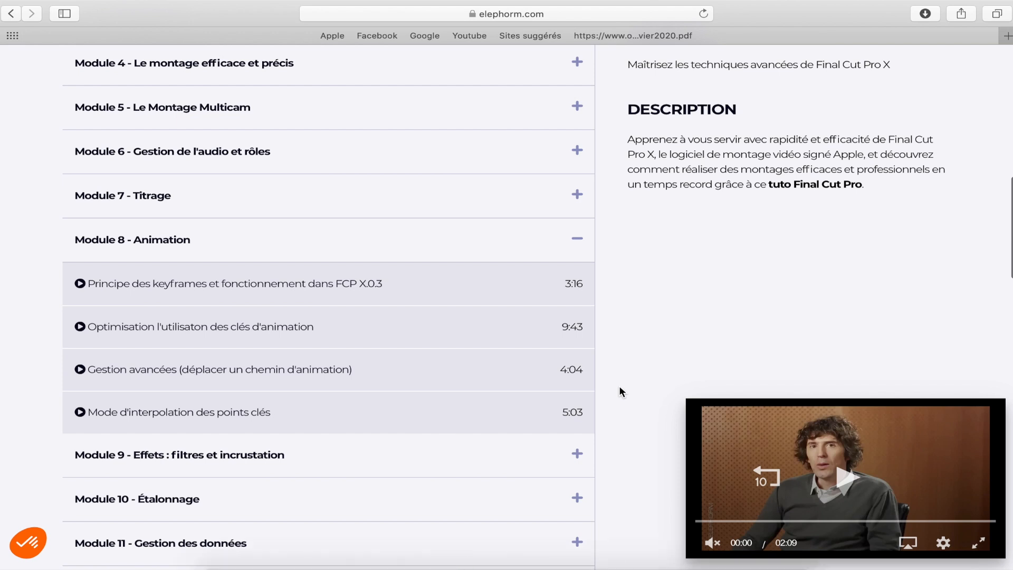
scroll(619, 386, "down", 3)
left_click(579, 386)
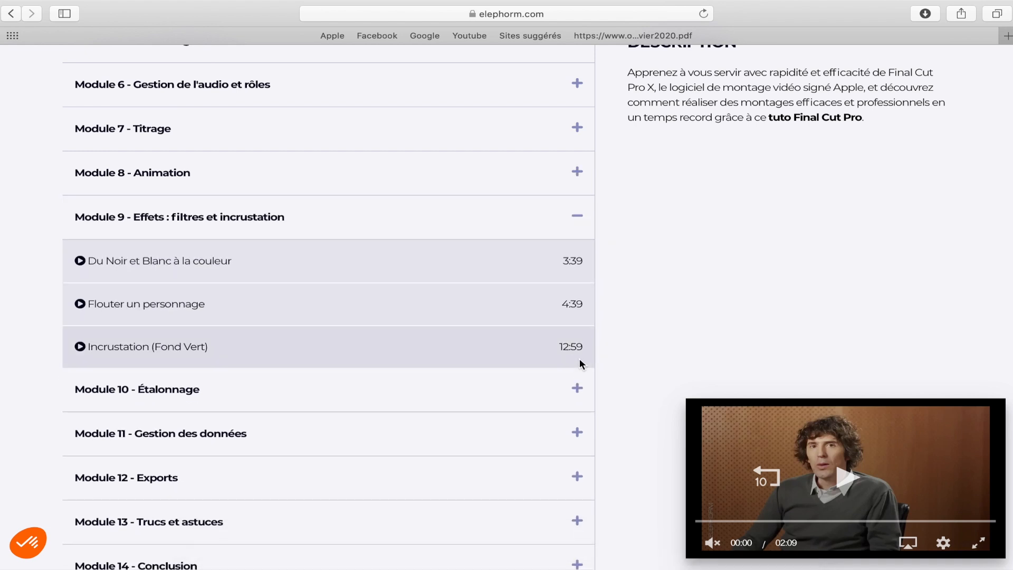
left_click(179, 350)
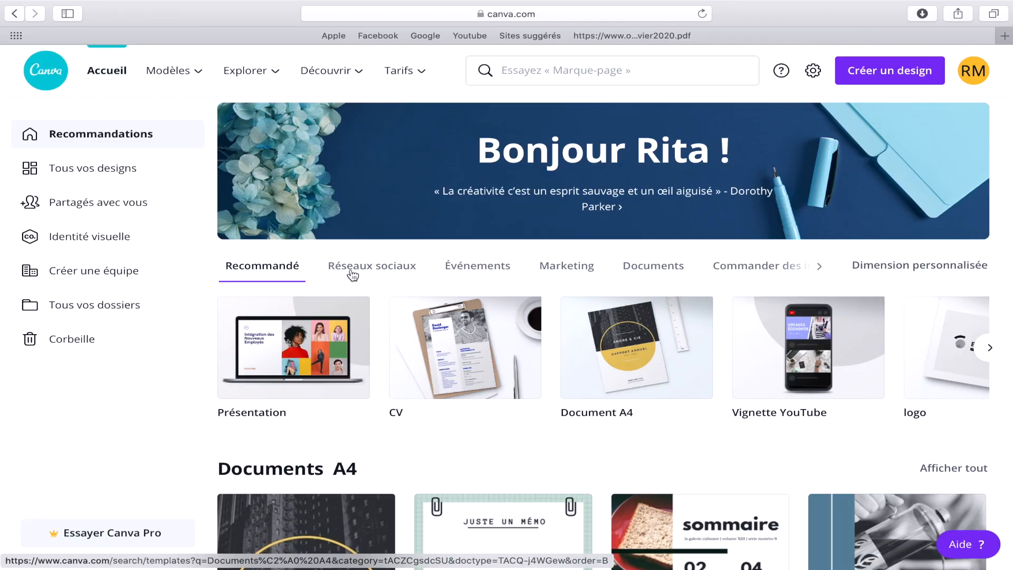
- Create a custom-size design of 1920 × 1080 px and fill its background with light green
left_click(884, 71)
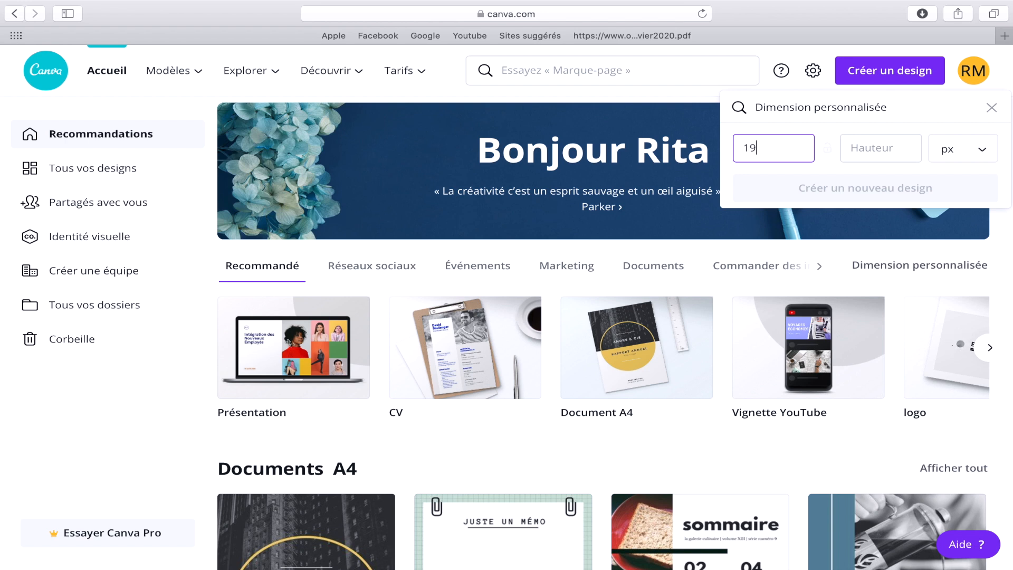
type("1920")
left_click(888, 150)
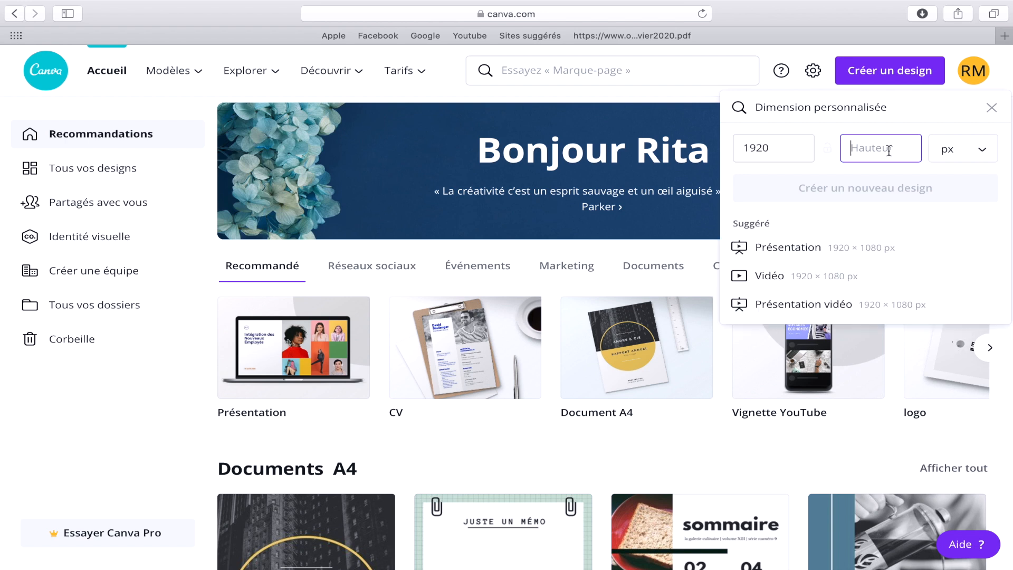
type("1080")
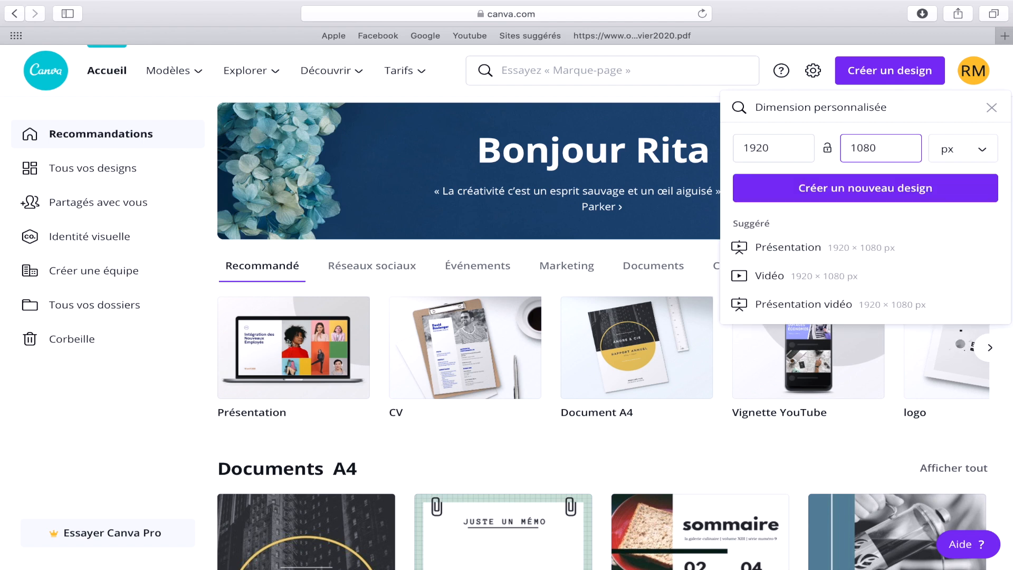
left_click(876, 184)
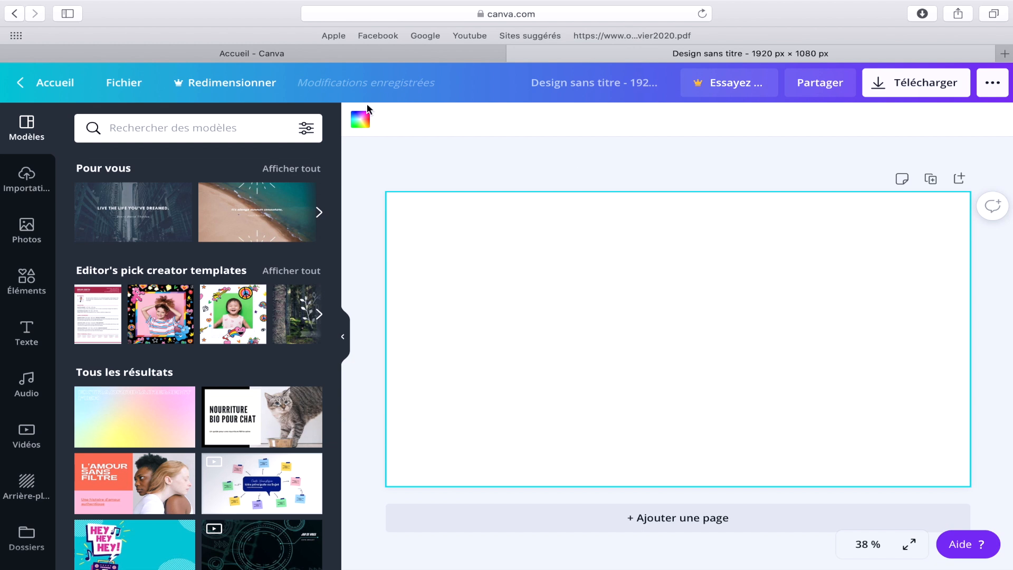
left_click(360, 122)
left_click(132, 515)
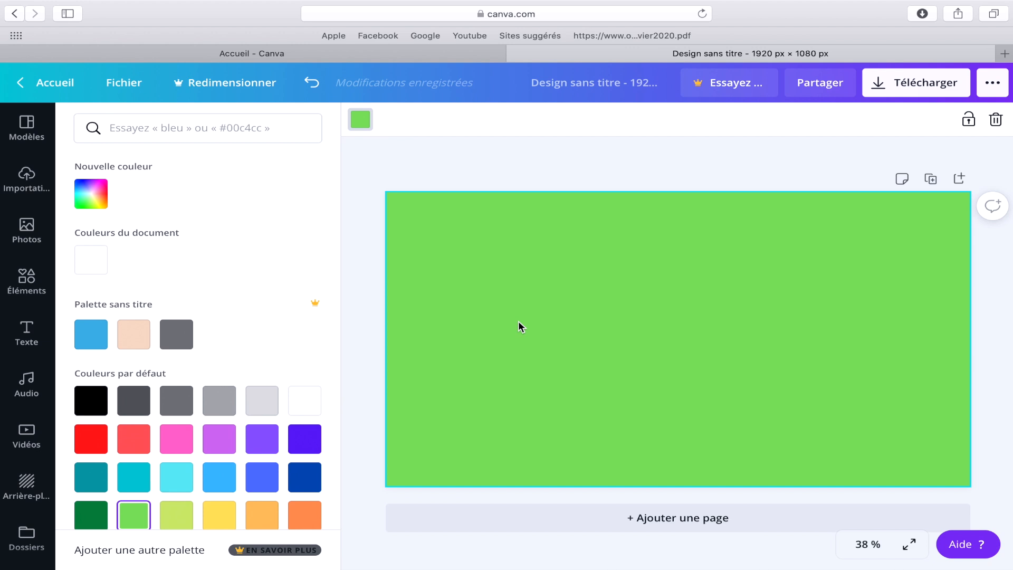
- Add a square shape, rotate it diagonally and enlarge it to cover the page's lower-left area from the upper-left corner to the bottom edge
left_click(26, 280)
scroll(232, 454, "down", 4)
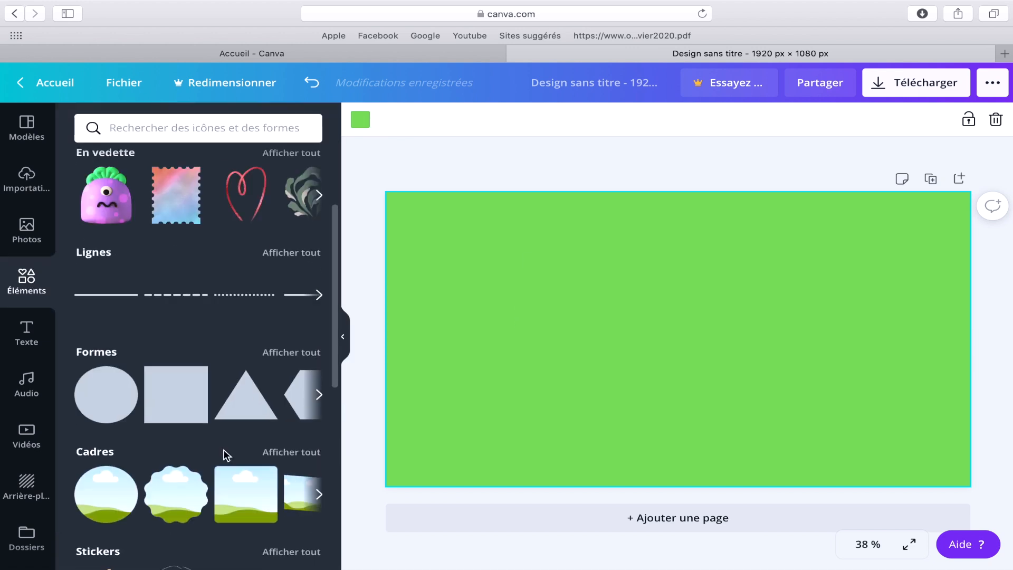
left_click(178, 398)
left_click_drag(613, 318, 474, 245)
left_click_drag(469, 349, 413, 337)
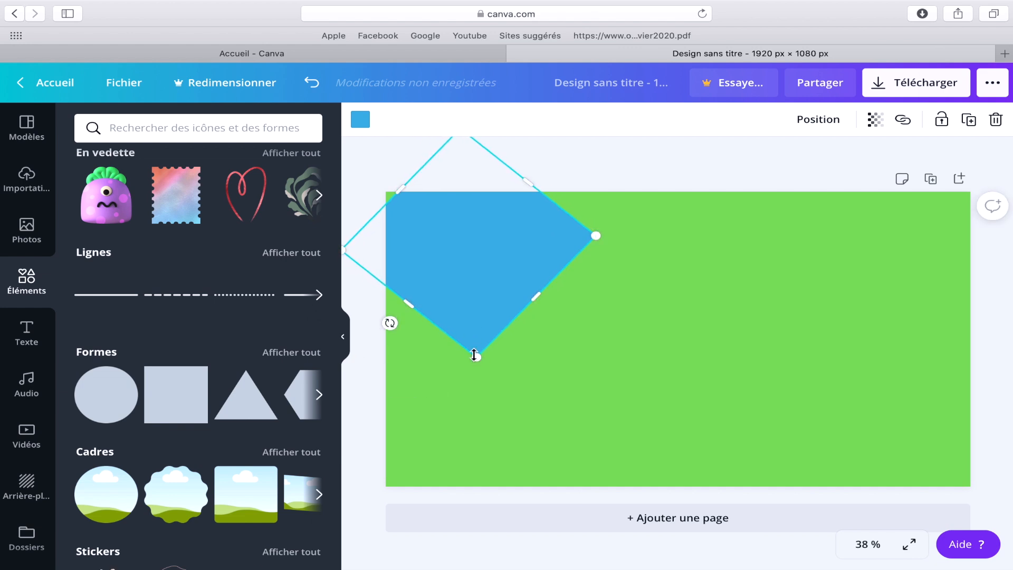
left_click_drag(475, 355, 477, 409)
left_click_drag(526, 314, 464, 371)
left_click_drag(530, 491, 642, 484)
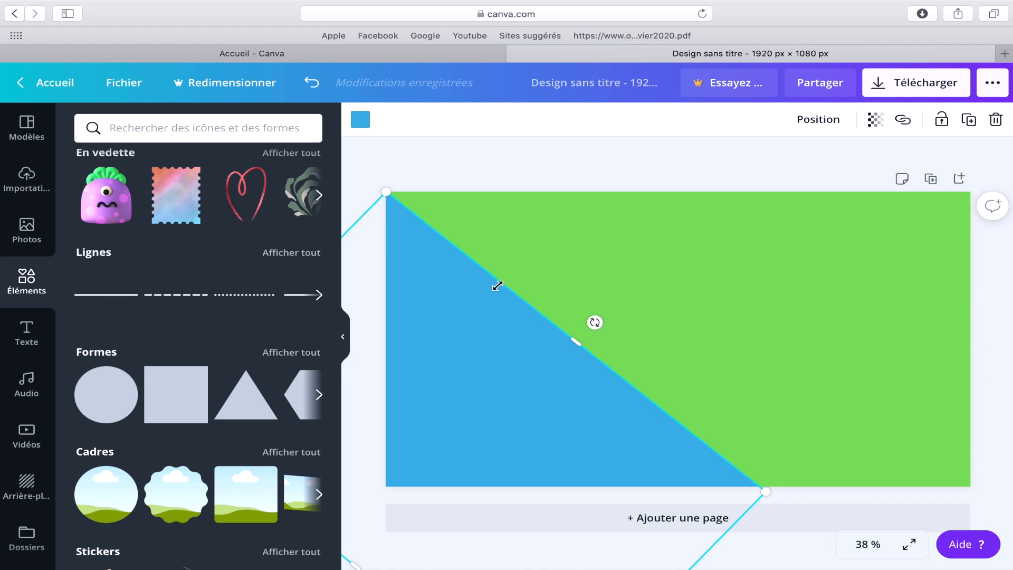
left_click(747, 273)
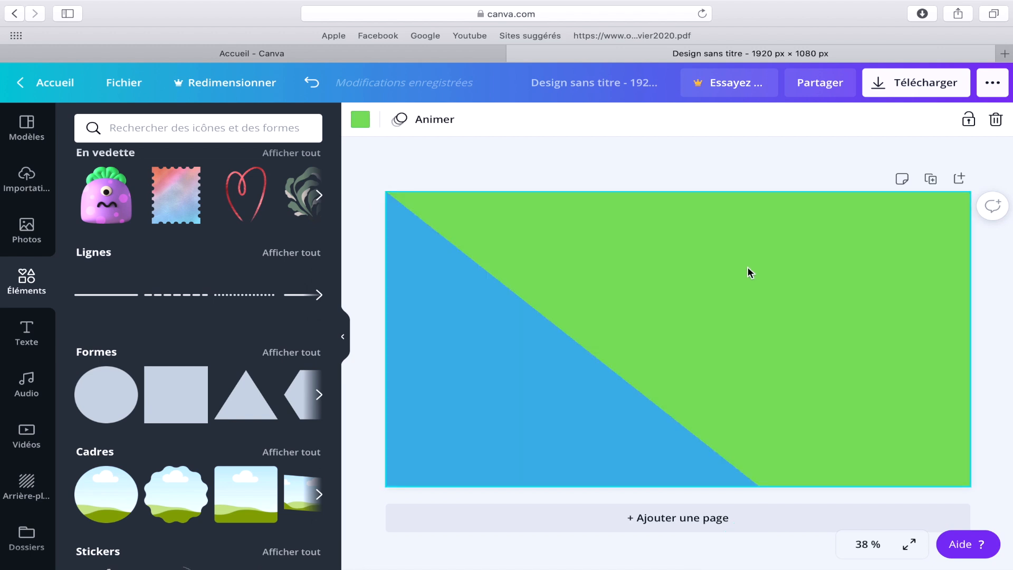
- Add a second square shape to the page and colour it peach
left_click(188, 396)
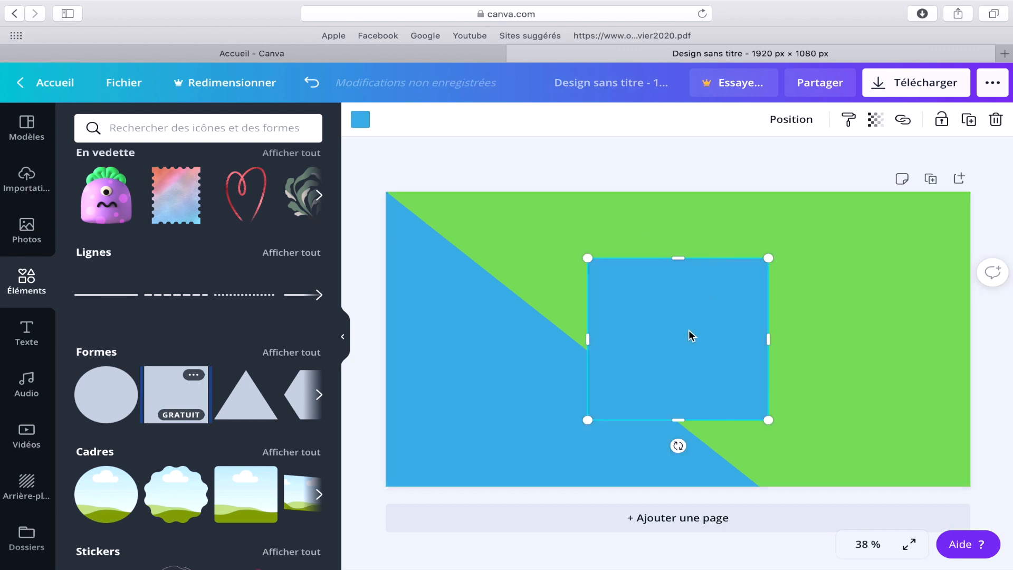
left_click_drag(690, 334, 606, 280)
left_click(360, 120)
left_click(133, 334)
- Rotate and size the peach square to fit against the blue shape's diagonal edge, forming a triangle at the page's upper-left corner
left_click_drag(594, 395, 385, 331)
left_click_drag(499, 248, 502, 219)
left_click_drag(440, 260, 434, 262)
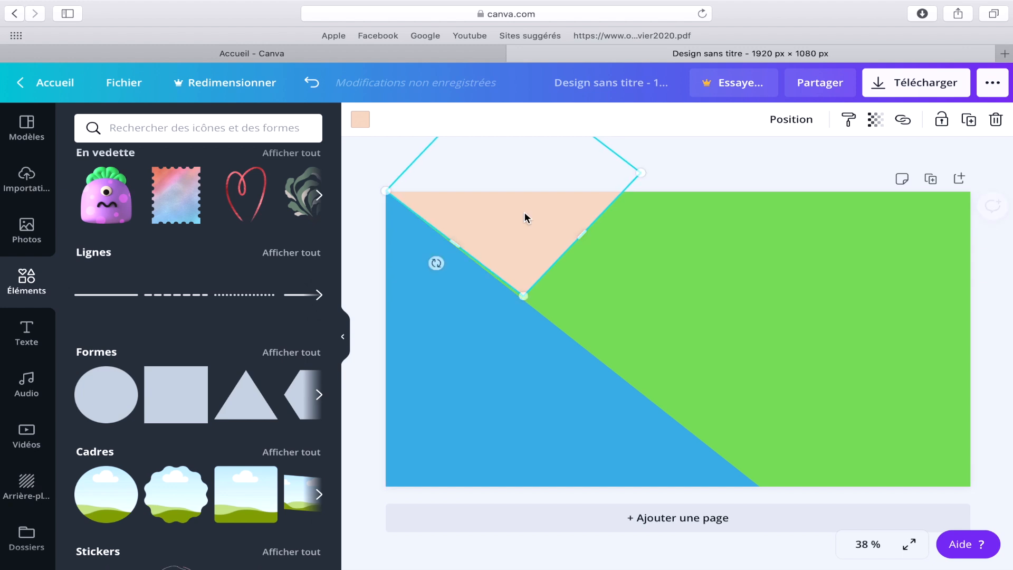
left_click_drag(523, 213, 667, 276)
left_click_drag(544, 345, 540, 343)
left_click_drag(637, 267, 585, 244)
key("super+z")
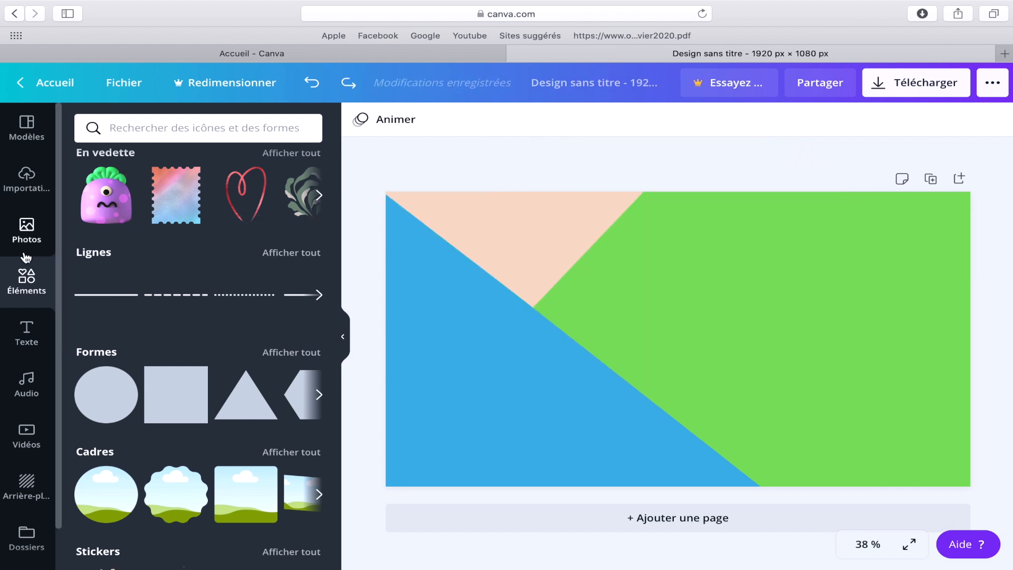
- Add a title with the presenter's name, tilt it slightly upward, reduce it to size 75.1 and place it near the page's top edge
left_click(26, 331)
left_click(226, 197)
type("RITA MBK")
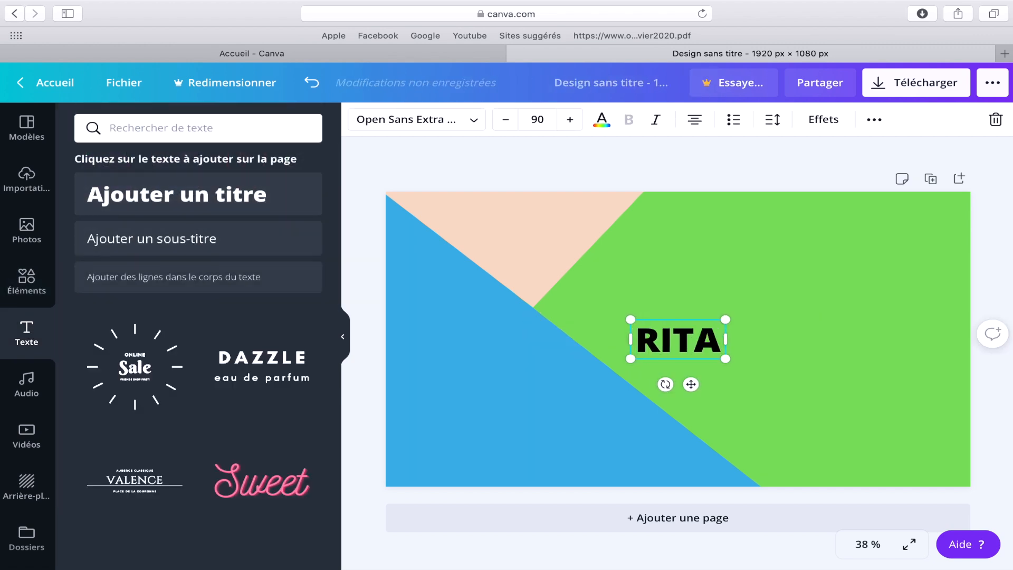
left_click_drag(691, 362, 737, 269)
left_click_drag(837, 221, 804, 224)
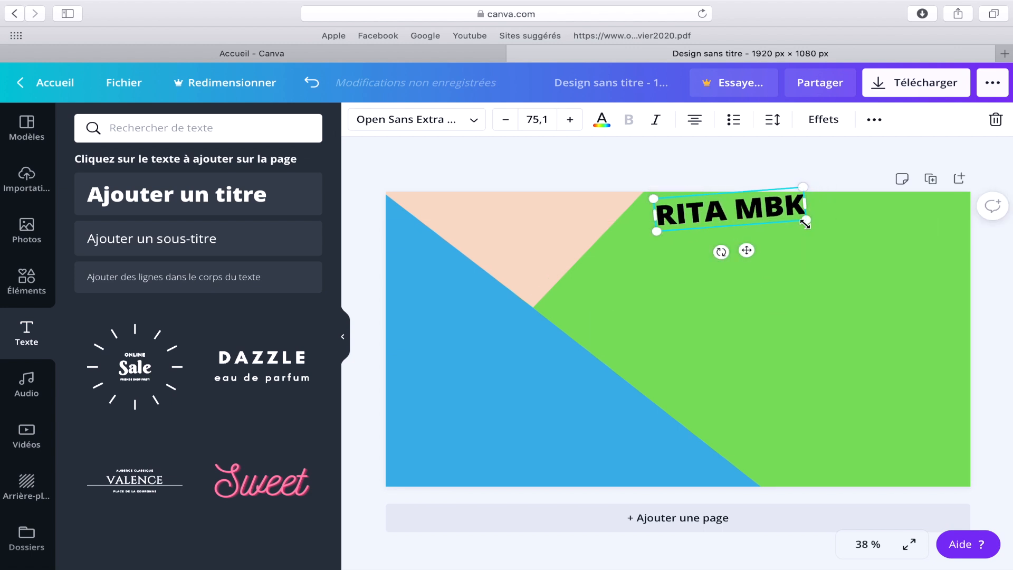
left_click_drag(745, 250, 742, 250)
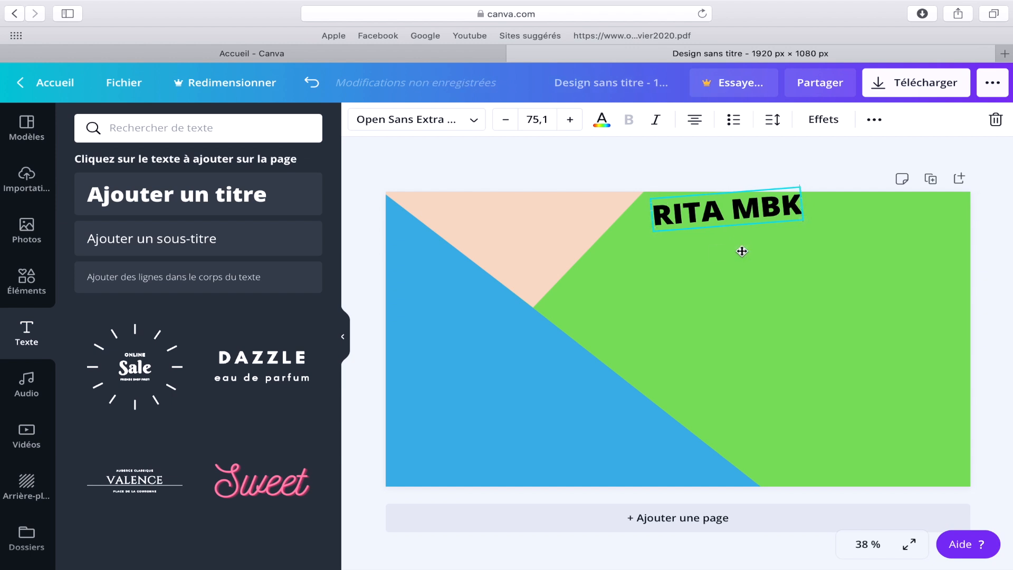
- Change the name title's text colour to white
left_click(602, 119)
left_click(305, 400)
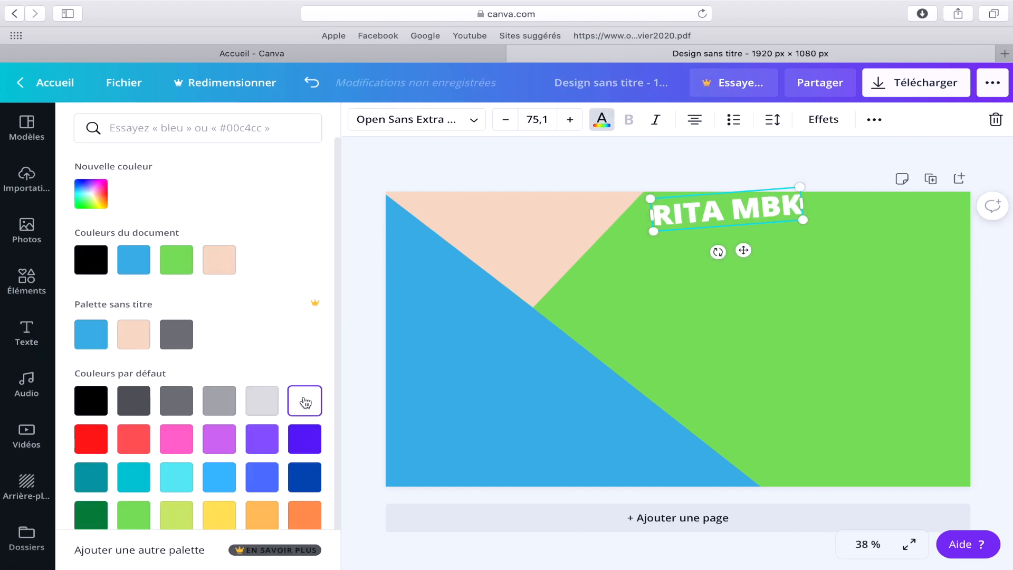
left_click(364, 400)
- Add a bordered rectangle shape, flatten and tilt it, and align it with the name title as a label at the page's top edge
left_click(283, 359)
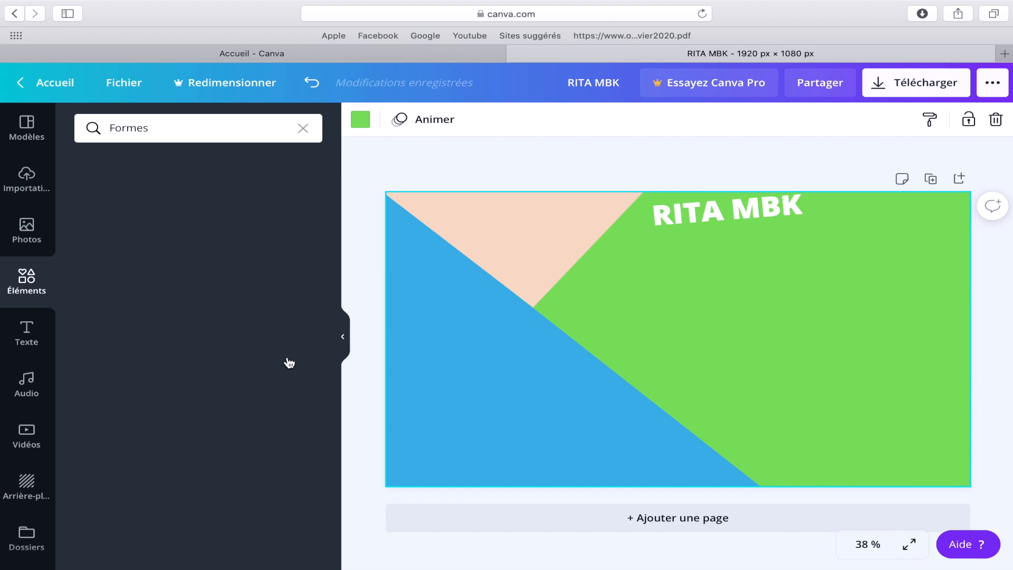
scroll(255, 417, "down", 1)
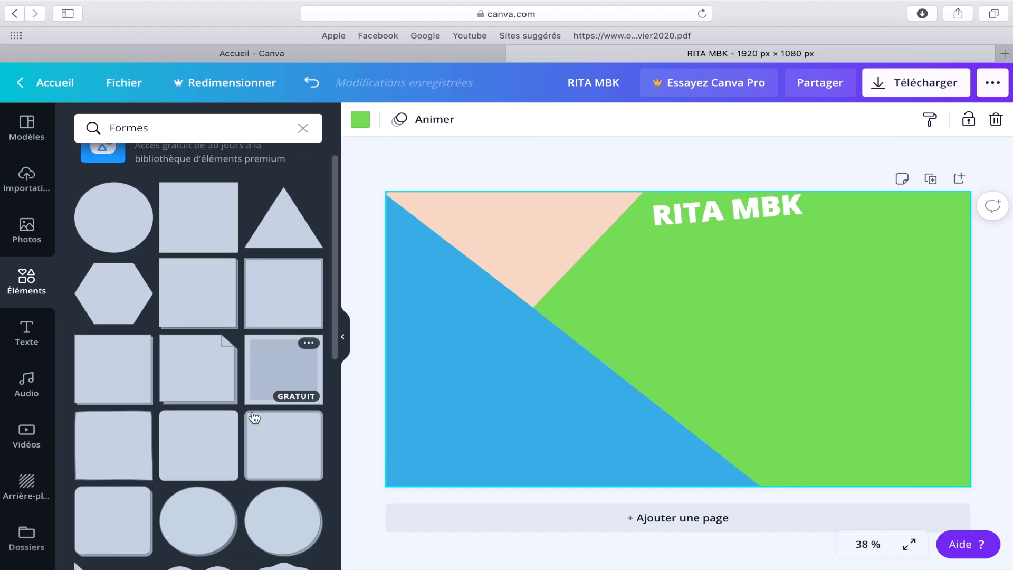
left_click(275, 280)
left_click_drag(680, 337, 703, 315)
left_click_drag(701, 396, 741, 214)
left_click_drag(714, 264, 781, 257)
left_click(801, 316)
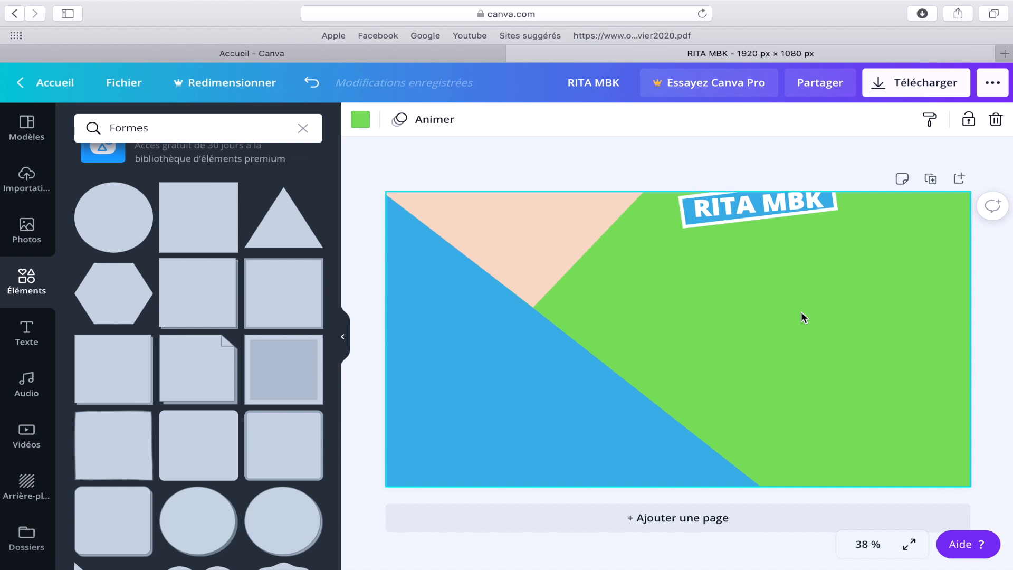
- Add a circular photo frame, shrink it to about half its size and place it over the blue shape's diagonal edge
left_click(303, 130)
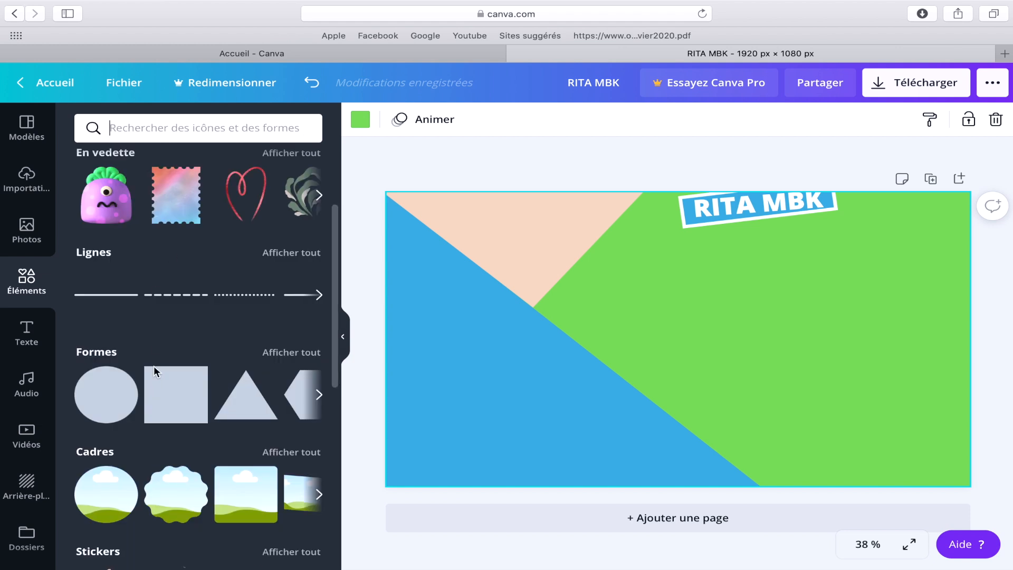
left_click(116, 492)
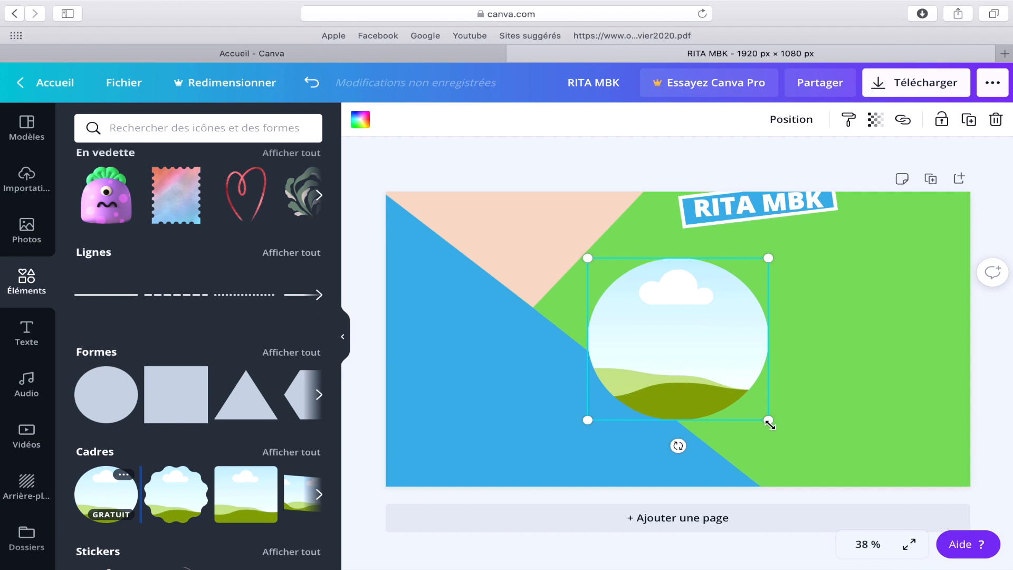
left_click_drag(744, 398, 678, 340)
left_click_drag(644, 300, 623, 324)
- Fill the circular frame with the imported portrait photo and shift the photo down inside it so the whole head shows
left_click(27, 179)
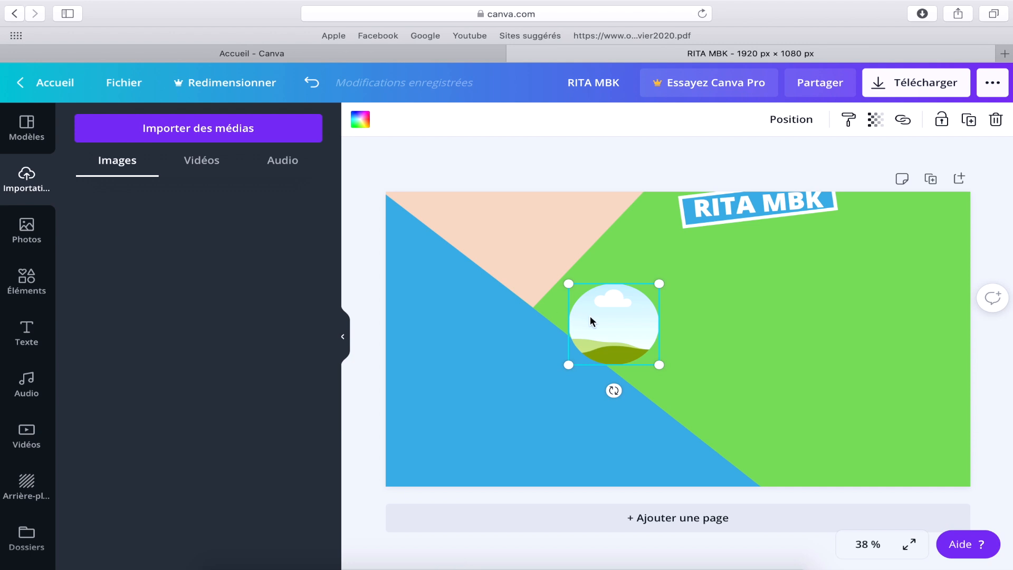
left_click_drag(598, 323, 618, 329)
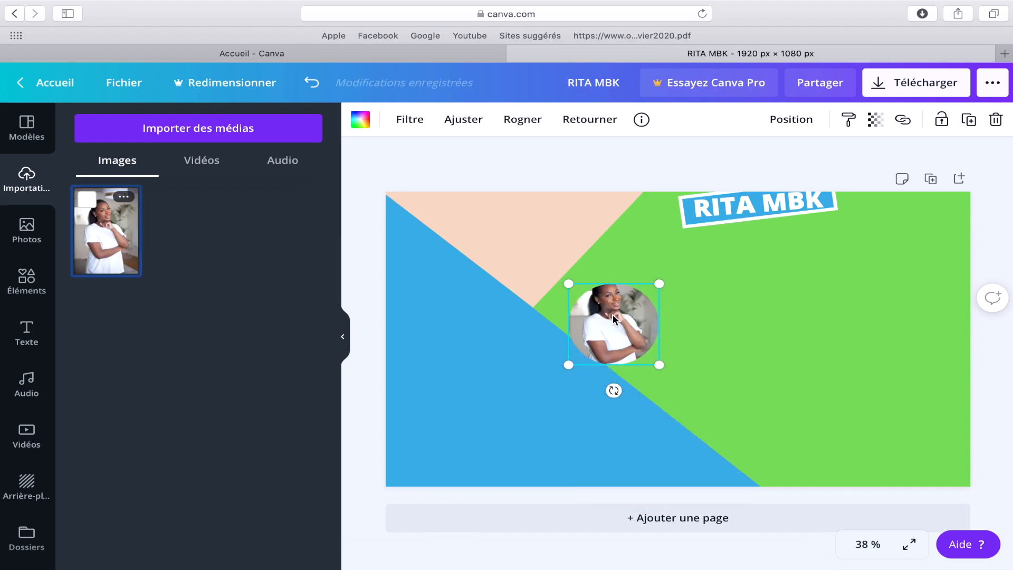
double_click(612, 314)
left_click_drag(613, 316, 615, 331)
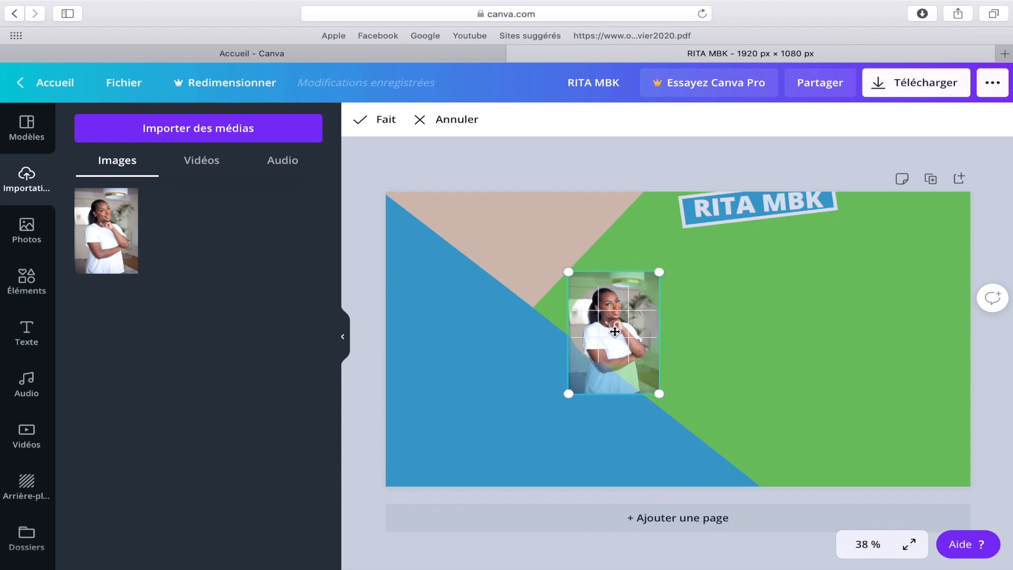
left_click(368, 122)
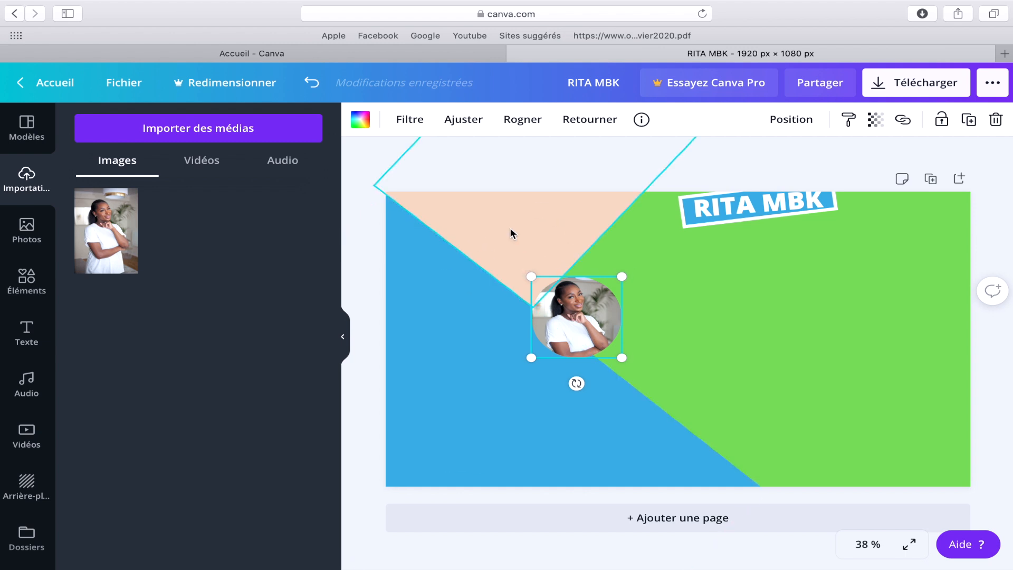
- Add a square outline shape with an empty centre and colour it white
left_click(33, 285)
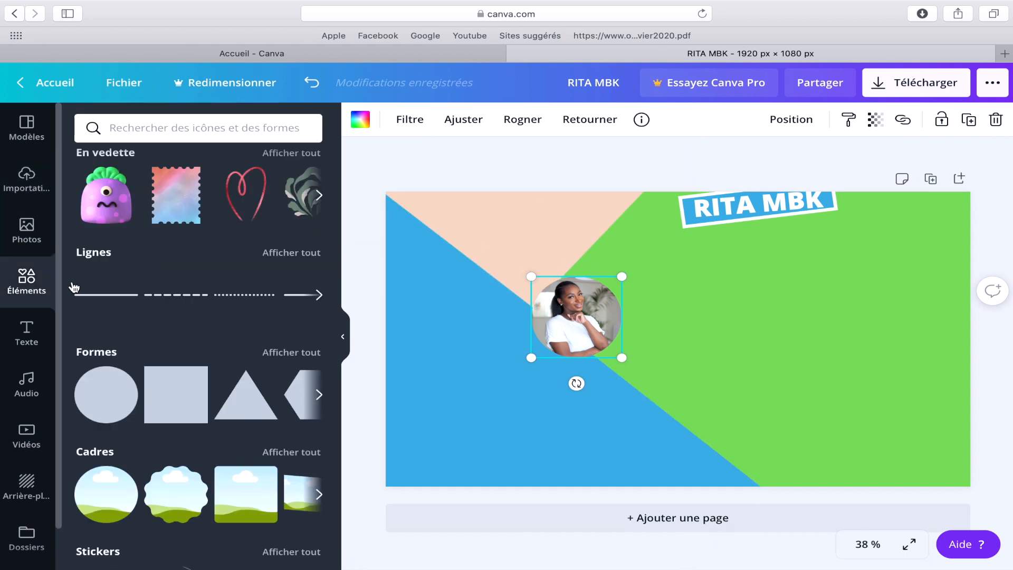
left_click(313, 352)
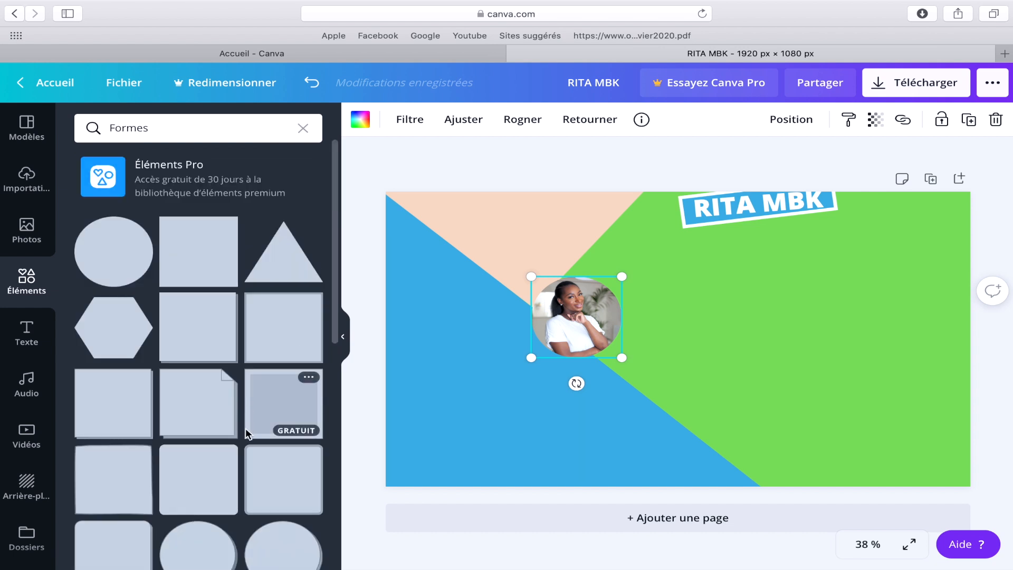
scroll(250, 452, "down", 2)
scroll(250, 454, "down", 6)
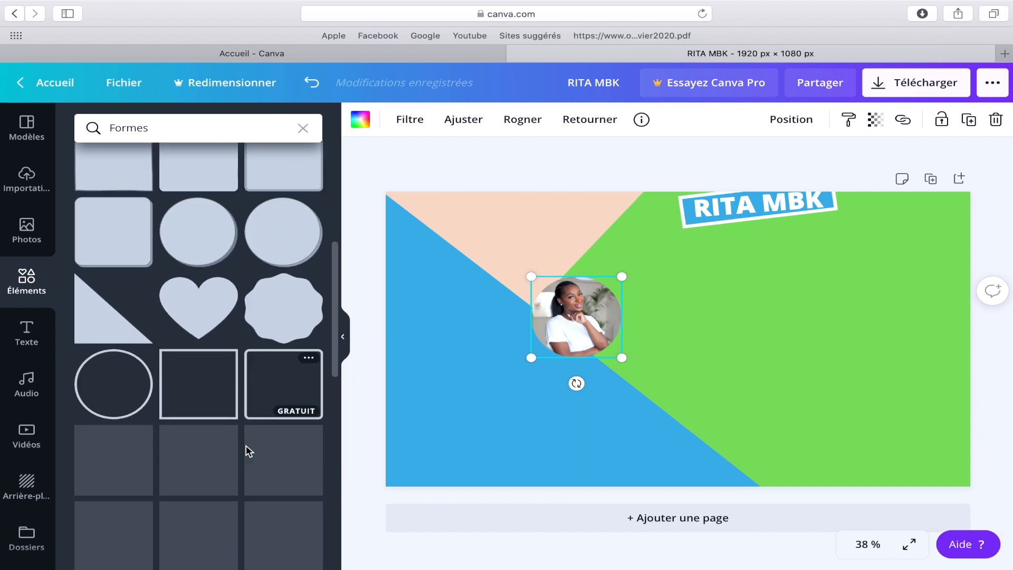
left_click(207, 375)
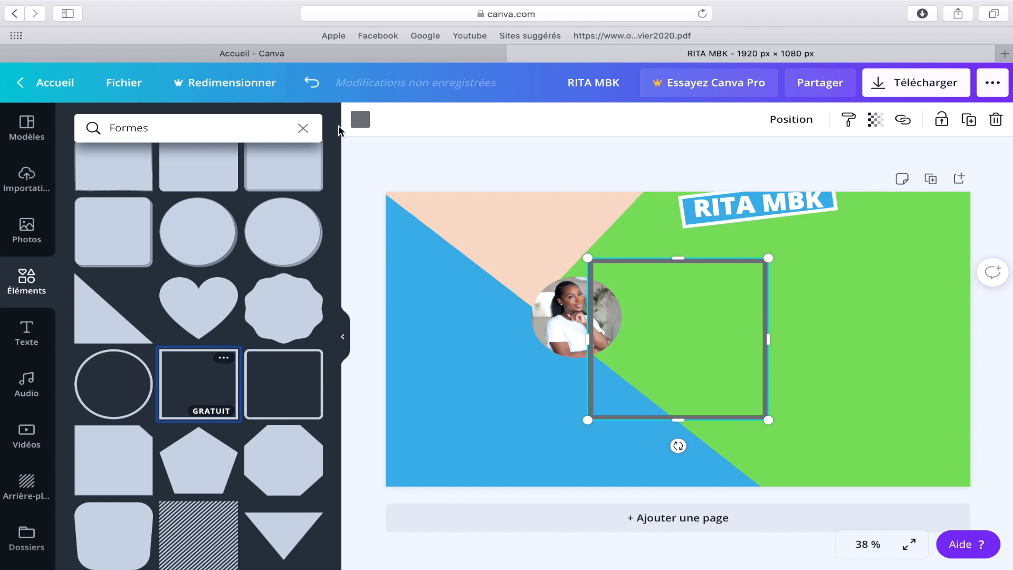
left_click(360, 119)
left_click(262, 260)
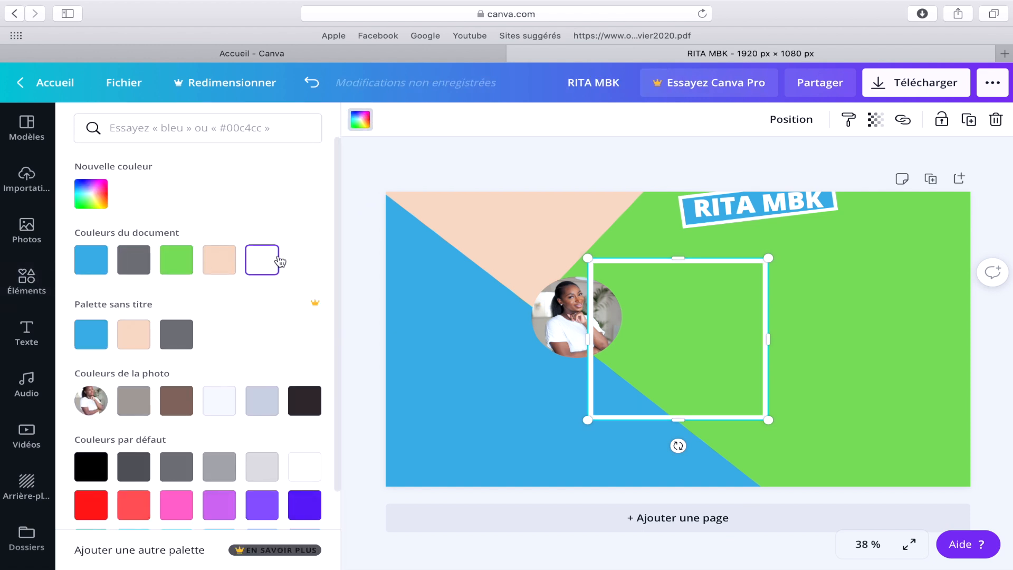
- Flatten the white outline into a wide rectangle over the pink and blue shapes, and move the circular portrait clear of it
left_click_drag(678, 338, 516, 305)
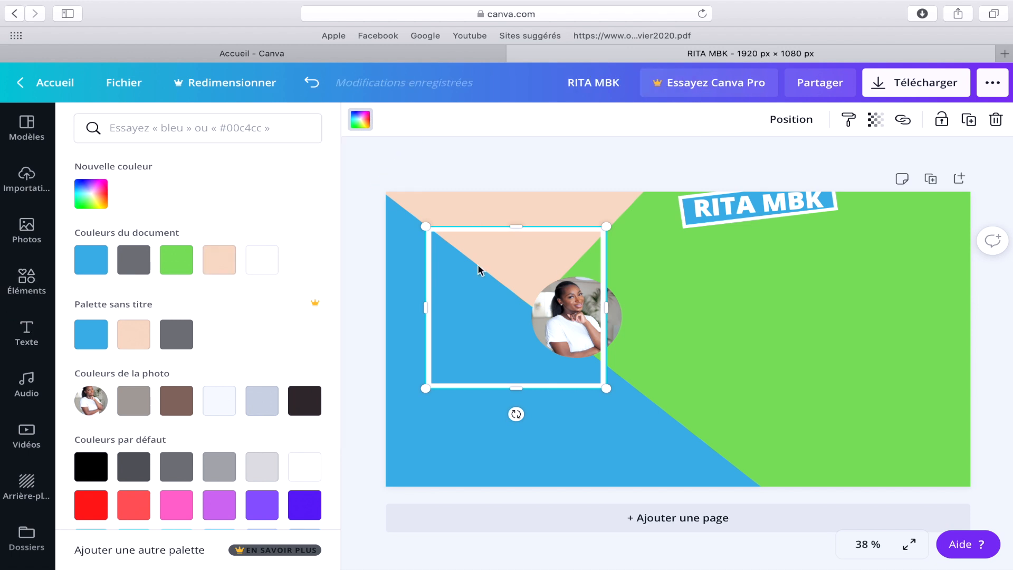
left_click_drag(519, 390, 502, 316)
left_click(635, 342)
left_click_drag(635, 341, 698, 373)
left_click_drag(579, 280, 560, 274)
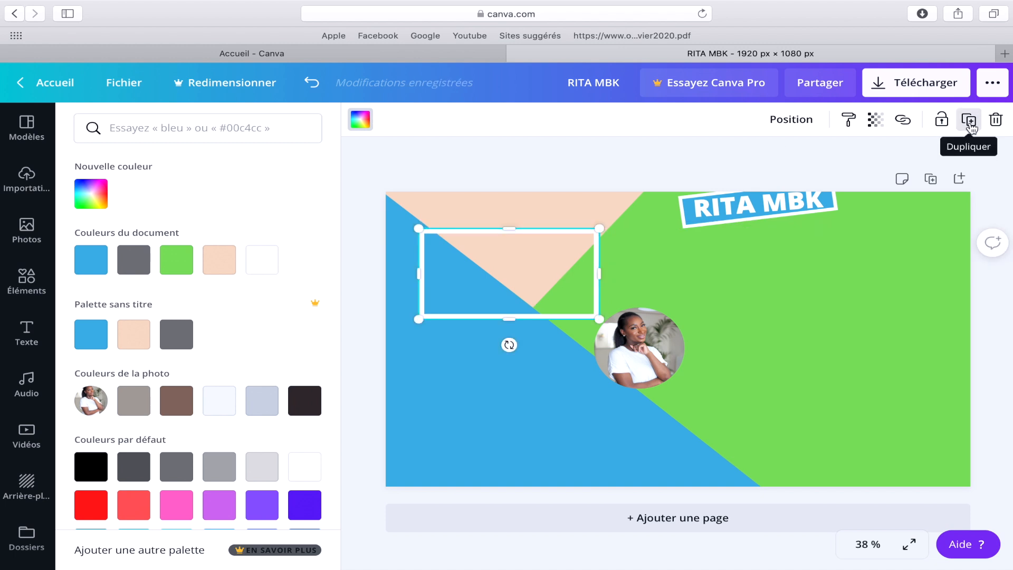
- Duplicate the white rectangle, place the copy below the original, and raise the circular portrait slightly
left_click(970, 127)
left_click_drag(512, 296, 498, 413)
left_click_drag(633, 350, 633, 342)
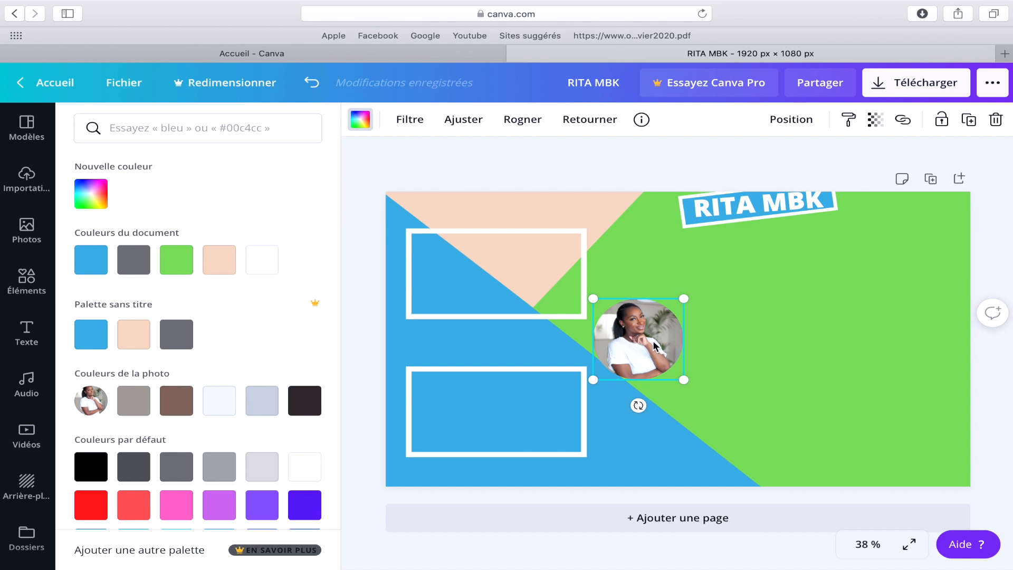
- Insert the imported screenshot of the finished end screen and enlarge it to cover the whole page
left_click(27, 187)
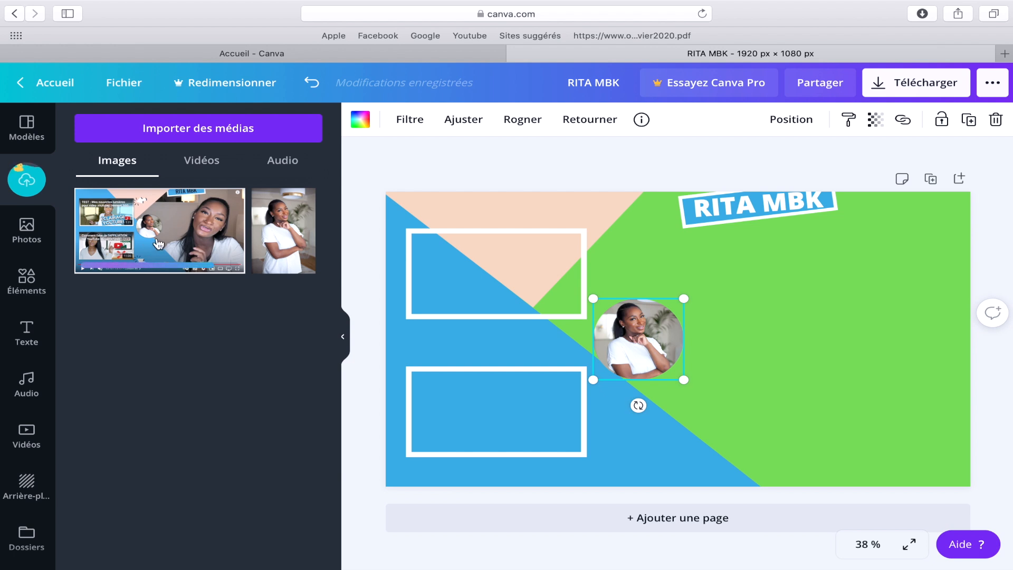
mouse_move(158, 244)
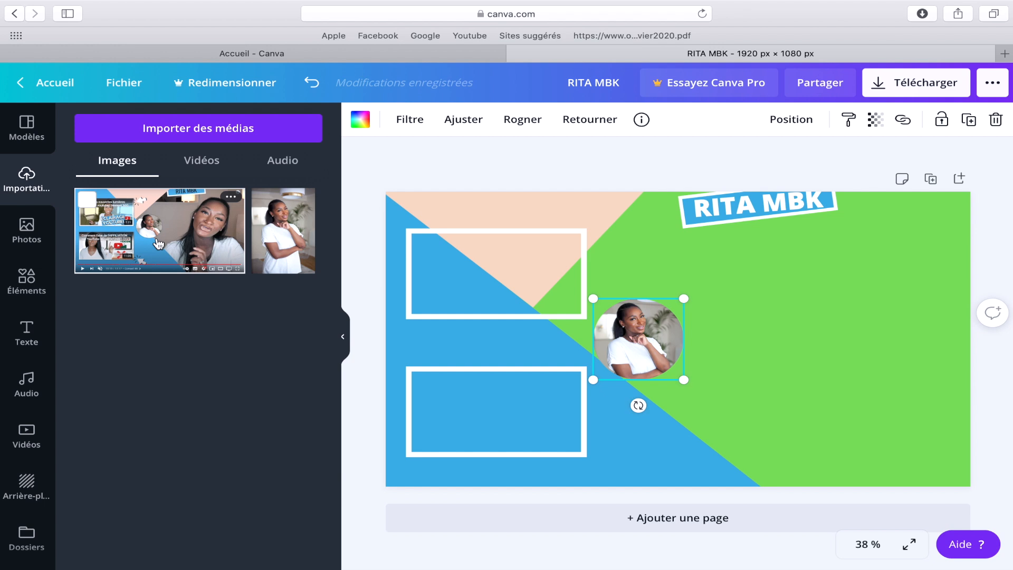
left_click(158, 244)
left_click_drag(700, 341, 618, 298)
left_click_drag(801, 401, 968, 482)
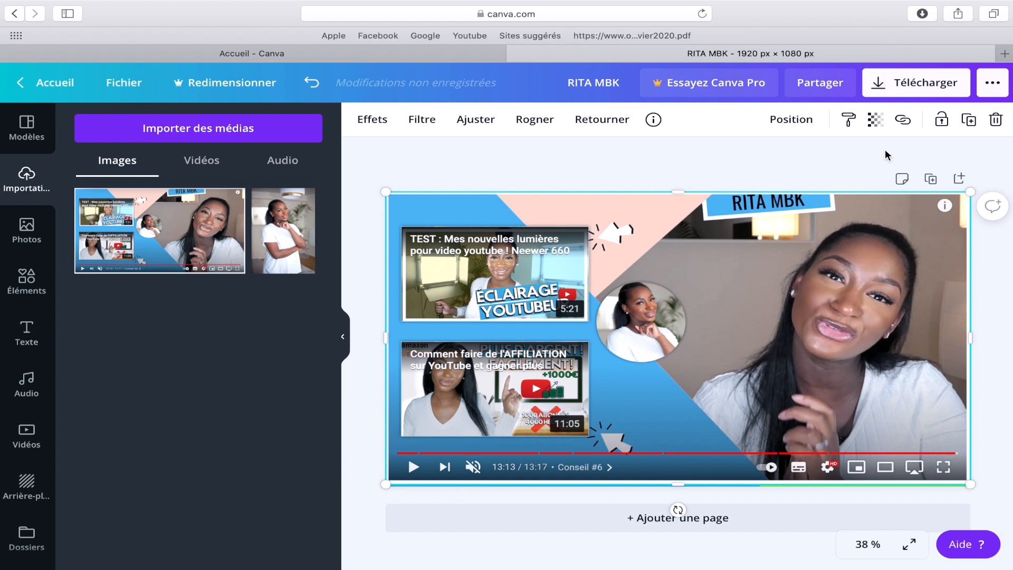
- Set the screenshot's transparency to 47 to compare it with the layout underneath
left_click(875, 121)
left_click_drag(818, 167, 776, 168)
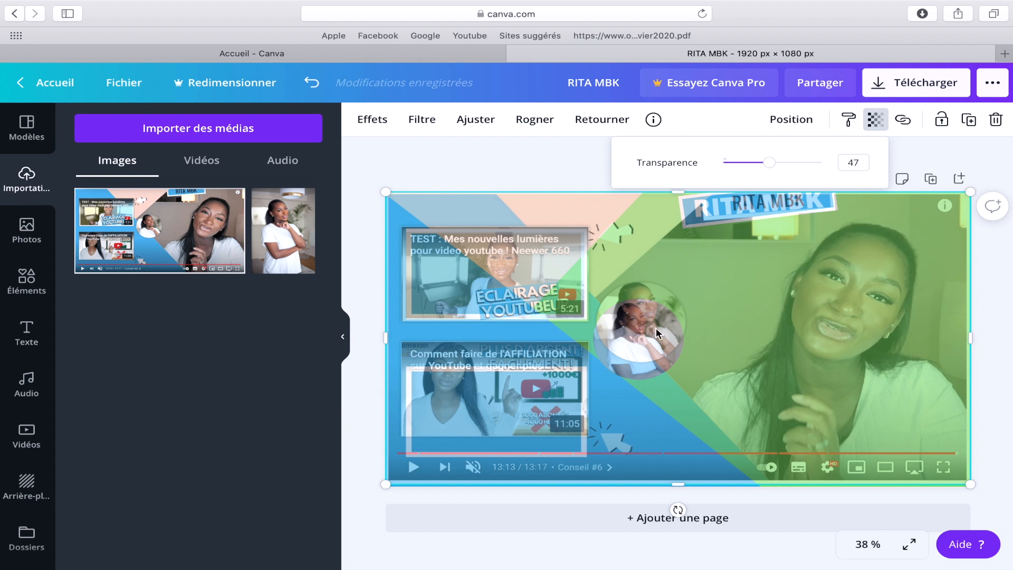
left_click(707, 301)
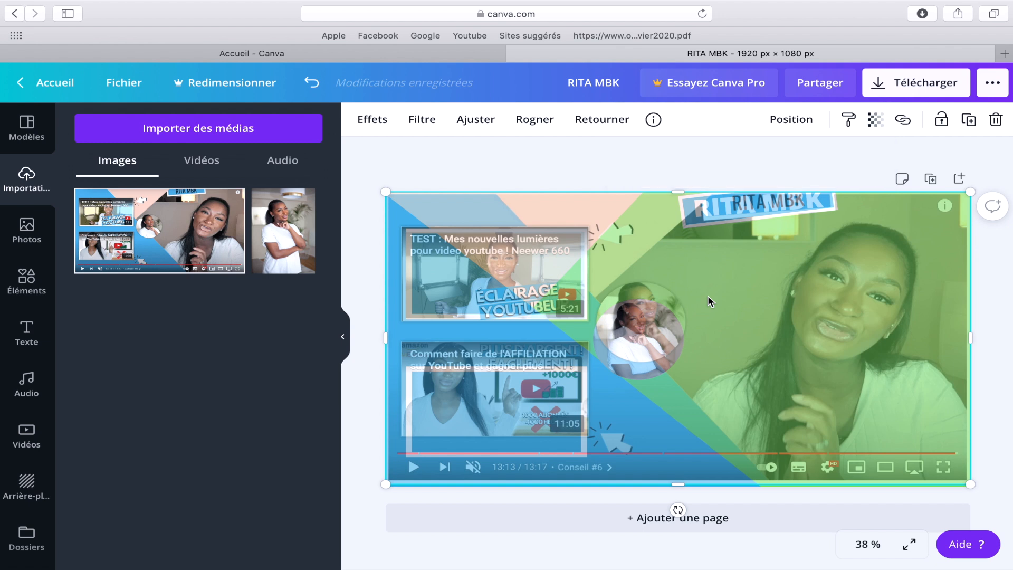
- Delete the overlaid screenshot and move the lower white rectangle up closer to the upper one
key("Delete")
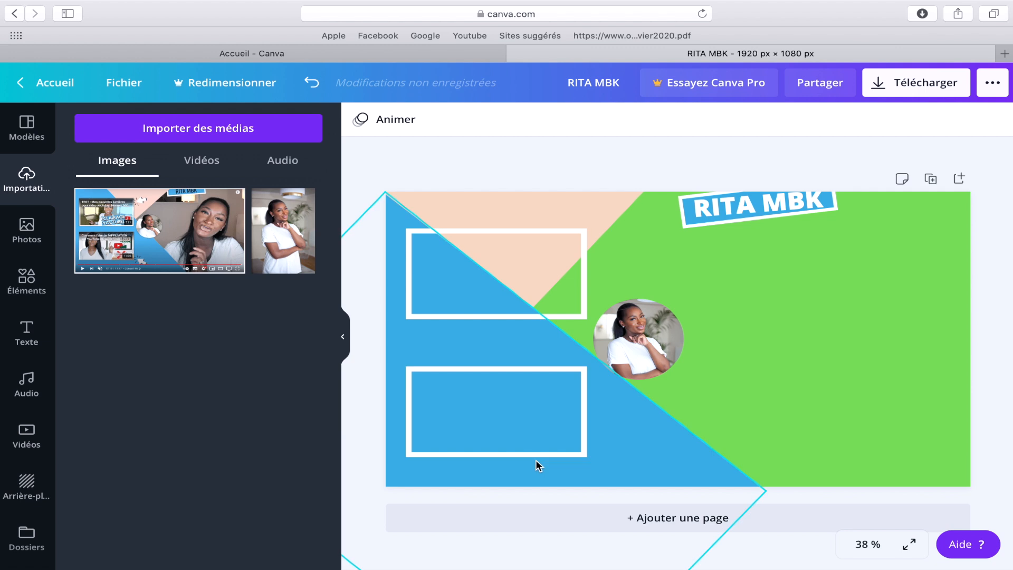
left_click_drag(546, 406, 545, 380)
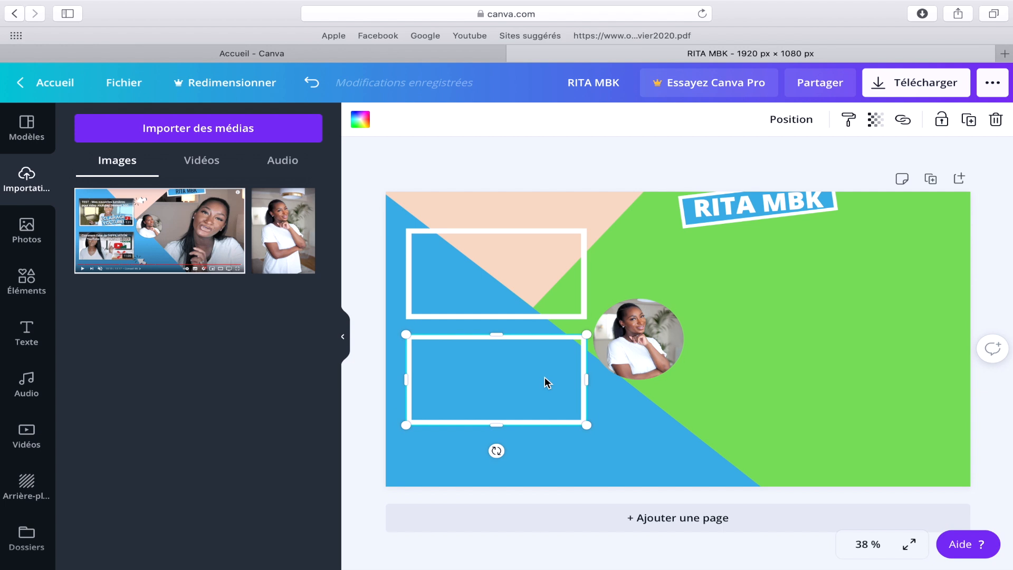
- Search the elements for "flèche" and add the free thick white arrow sticker to the page
left_click(26, 280)
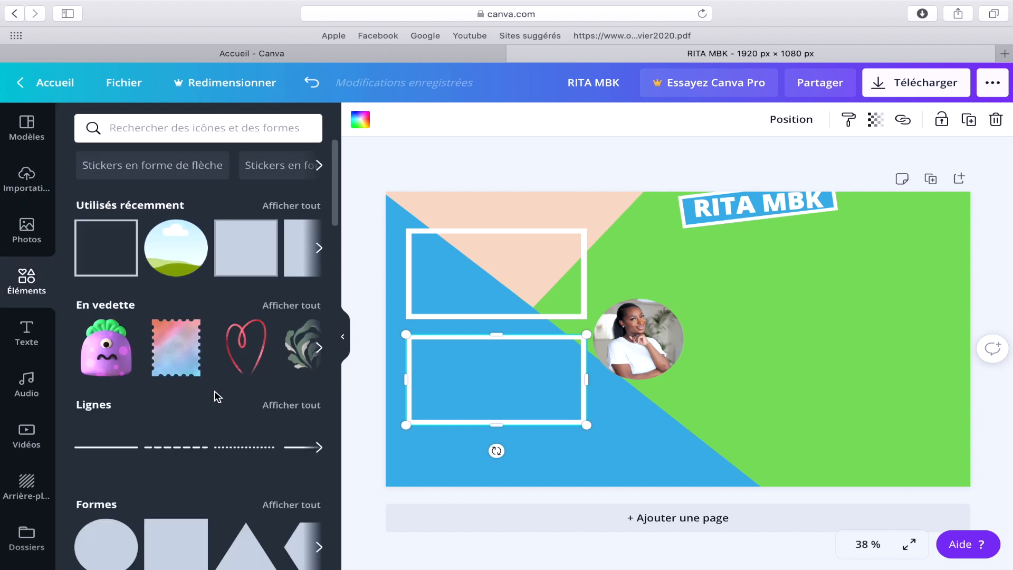
type("FL7CHE")
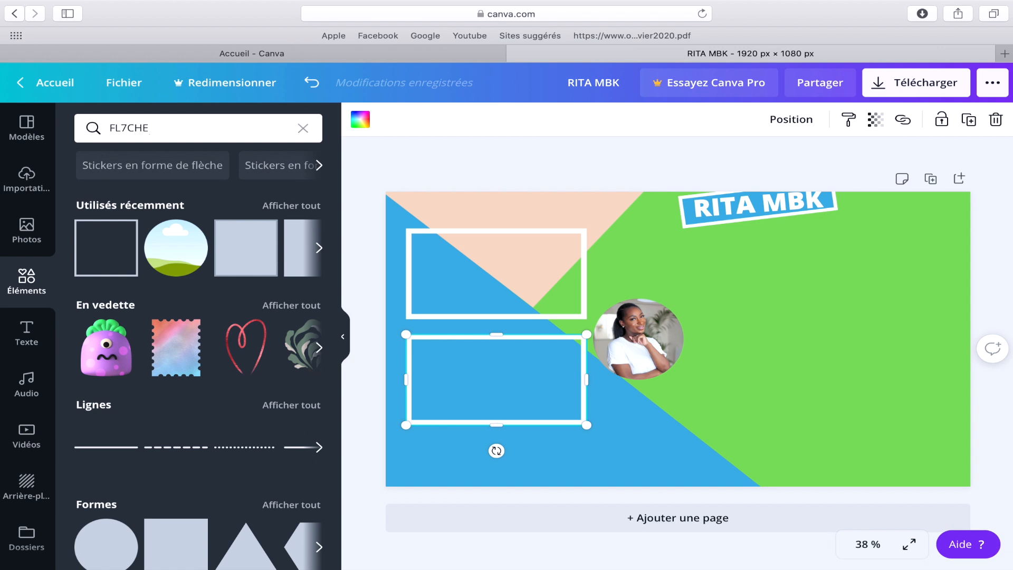
key("BackSpace")
type("flèche")
key("Return")
scroll(218, 470, "down", 10)
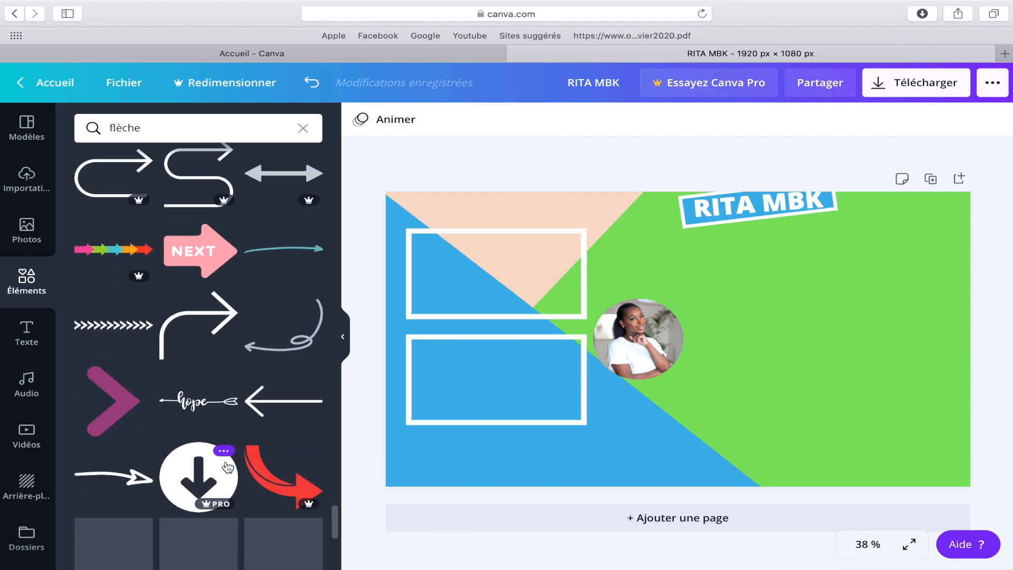
scroll(217, 469, "up", 3)
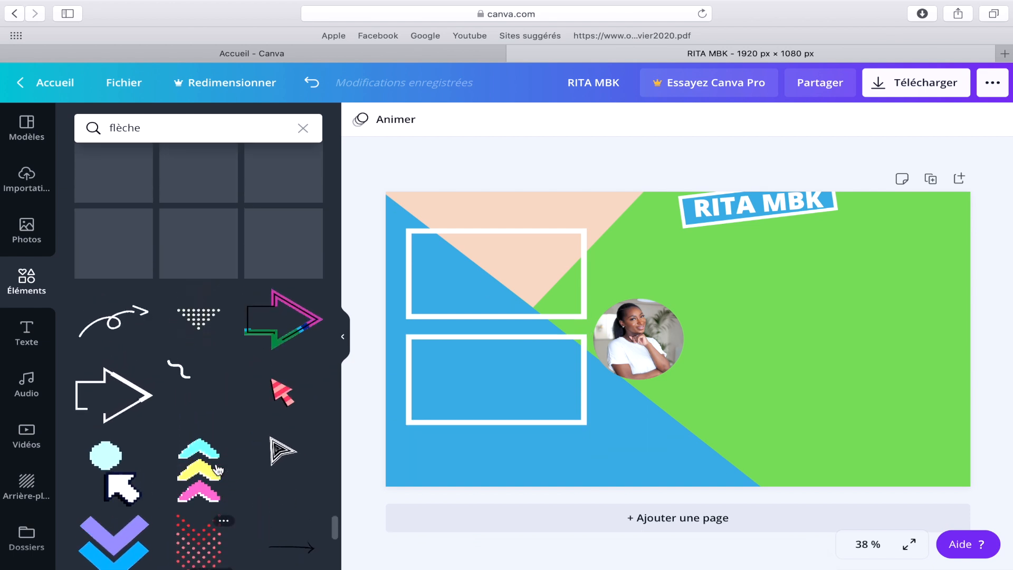
scroll(218, 469, "down", 3)
scroll(218, 470, "down", 10)
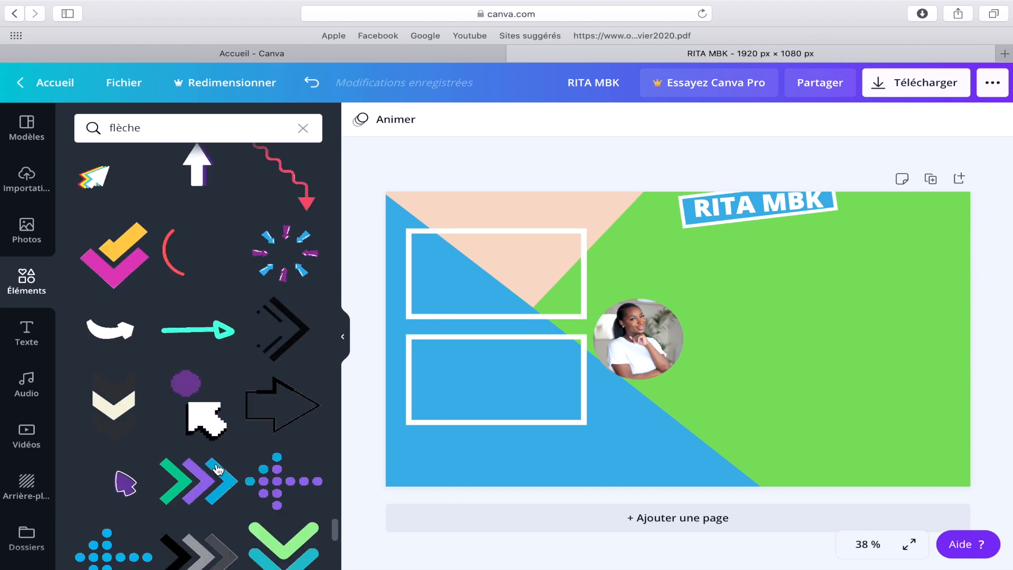
scroll(218, 469, "down", 10)
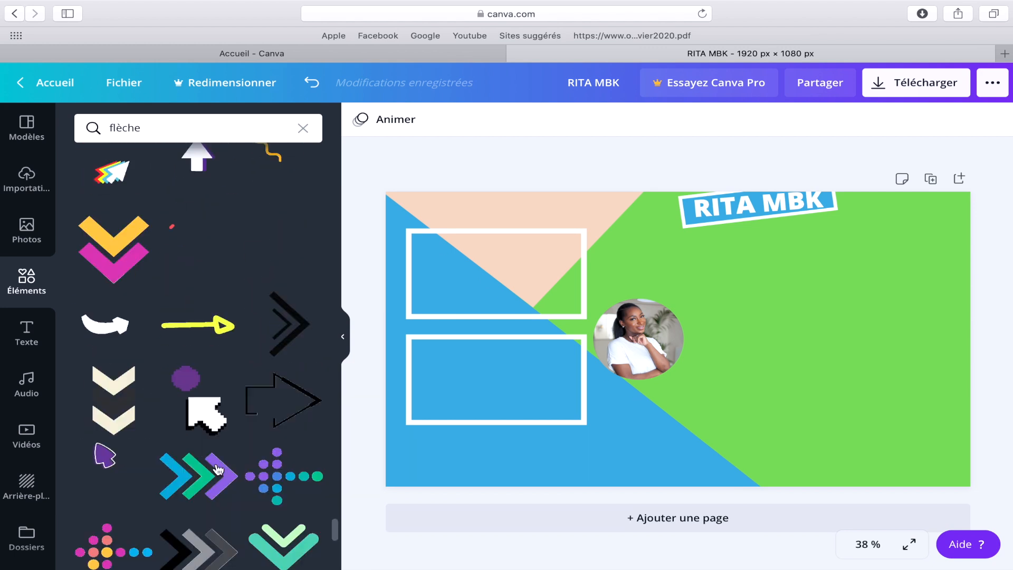
scroll(217, 470, "down", 2)
scroll(218, 470, "up", 5)
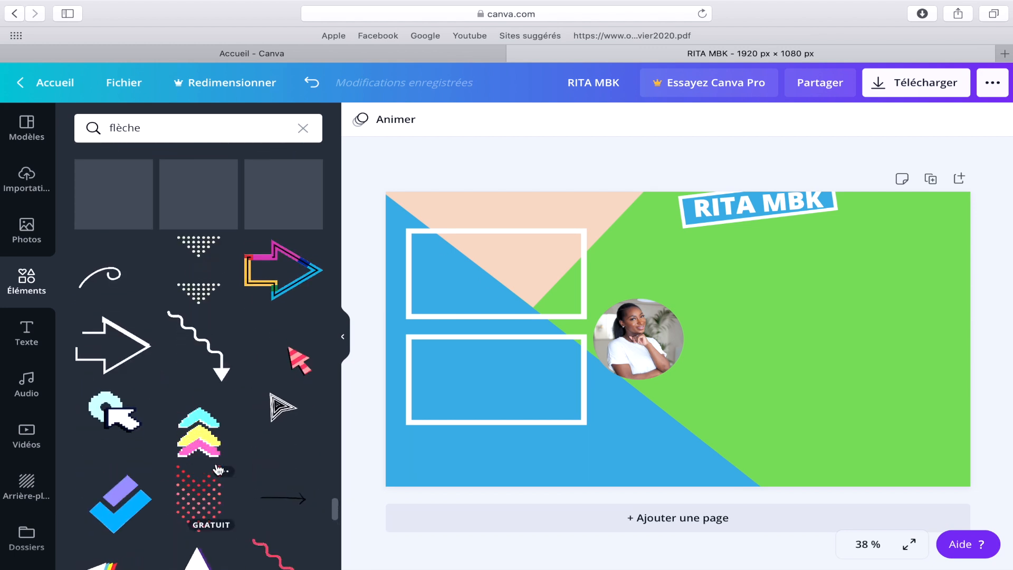
scroll(218, 470, "up", 5)
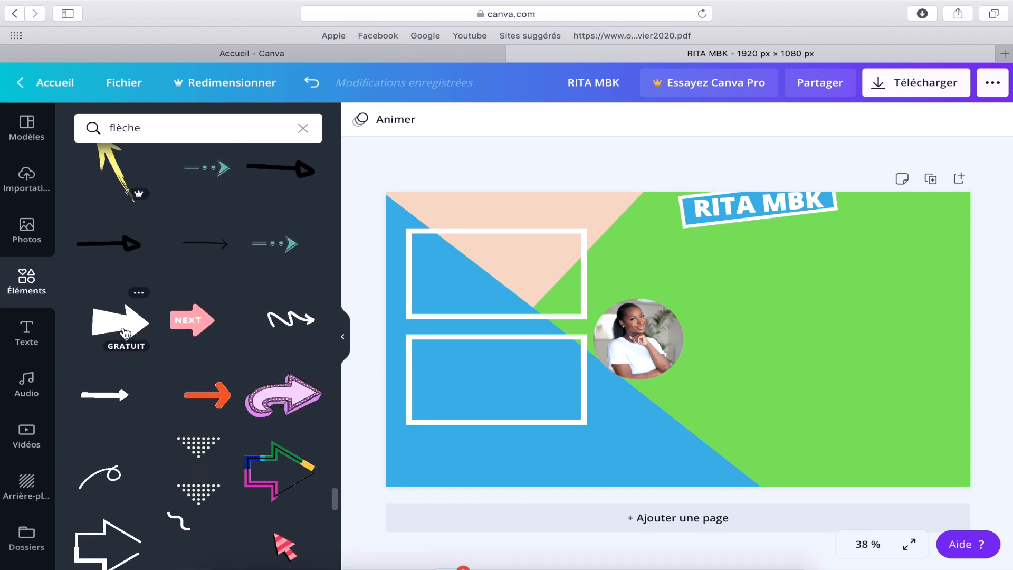
left_click(123, 331)
- Shrink the white arrow, tilt it down towards the upper white rectangle and place it beside that rectangle's outer edge
left_click_drag(807, 475, 527, 168)
left_click_drag(580, 248, 607, 241)
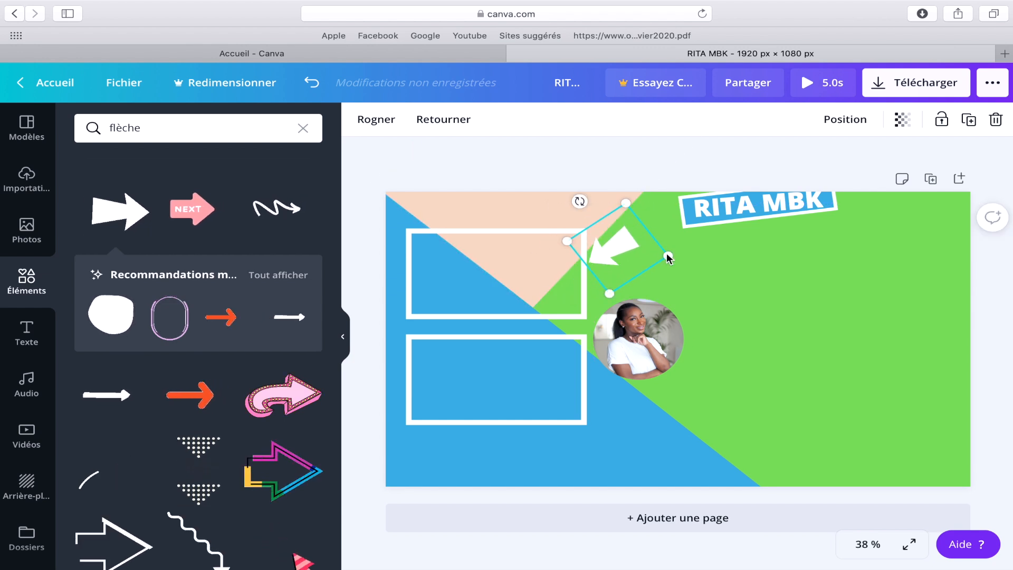
left_click_drag(662, 256, 641, 253)
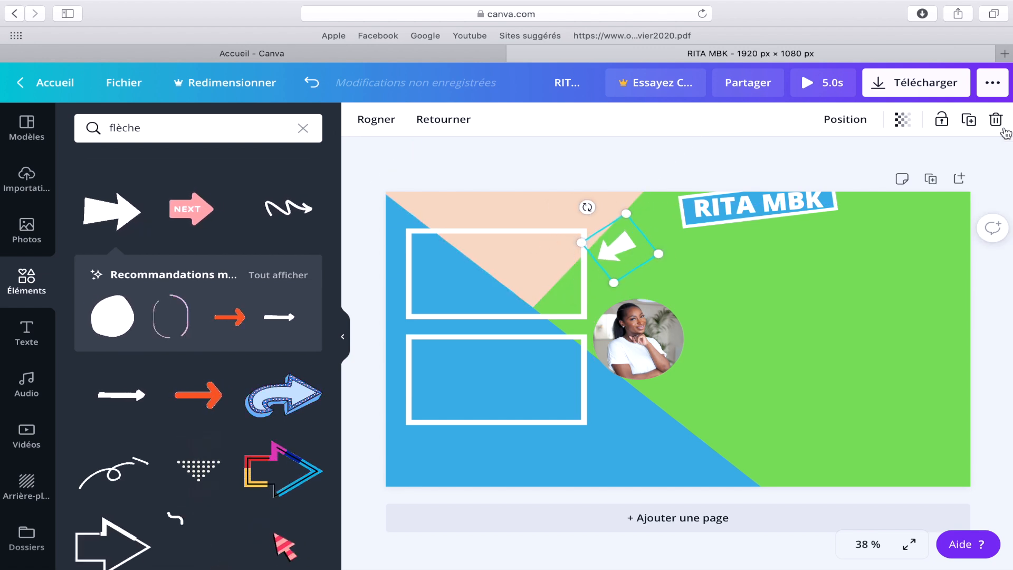
- Duplicate the white arrow, place the copy beside the lower white rectangle and rotate it to point up towards that rectangle
left_click(975, 129)
left_click_drag(622, 245, 617, 405)
left_click_drag(570, 381, 645, 373)
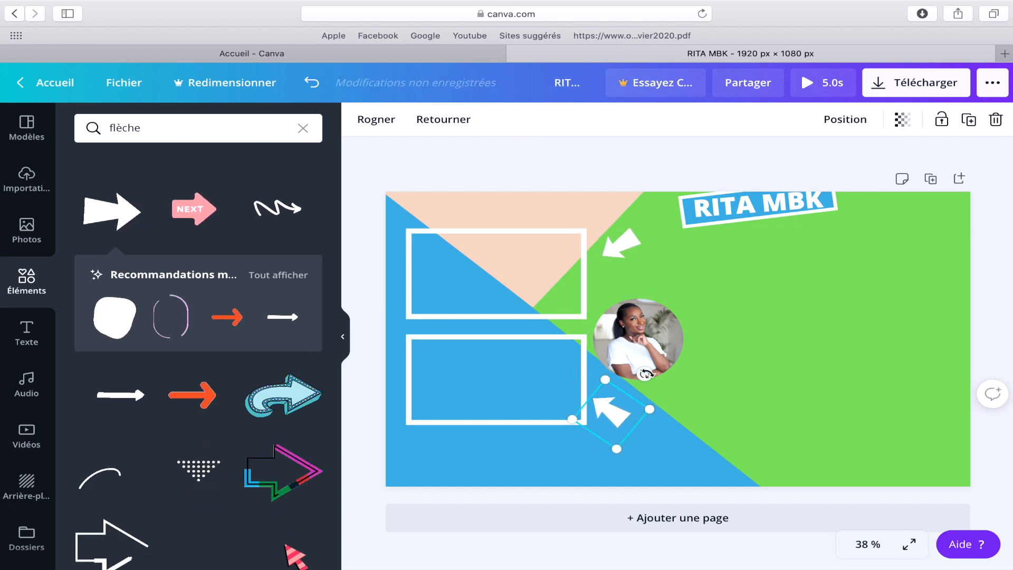
- Search the elements for "trait" and try adding the free white radiating-lines sticker over the portrait area
left_click(176, 128)
type("ici")
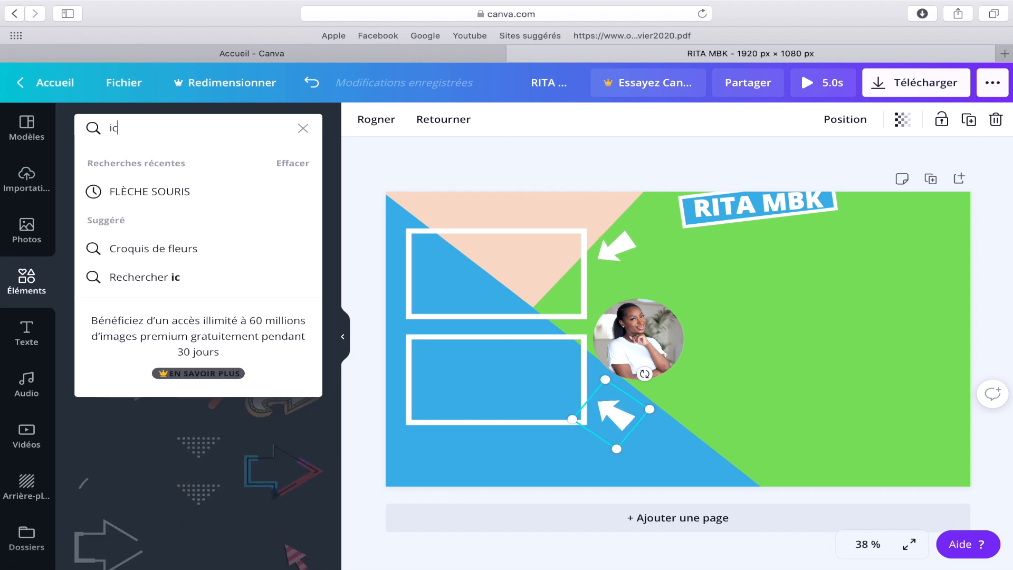
key("Return")
scroll(200, 316, "down", 10)
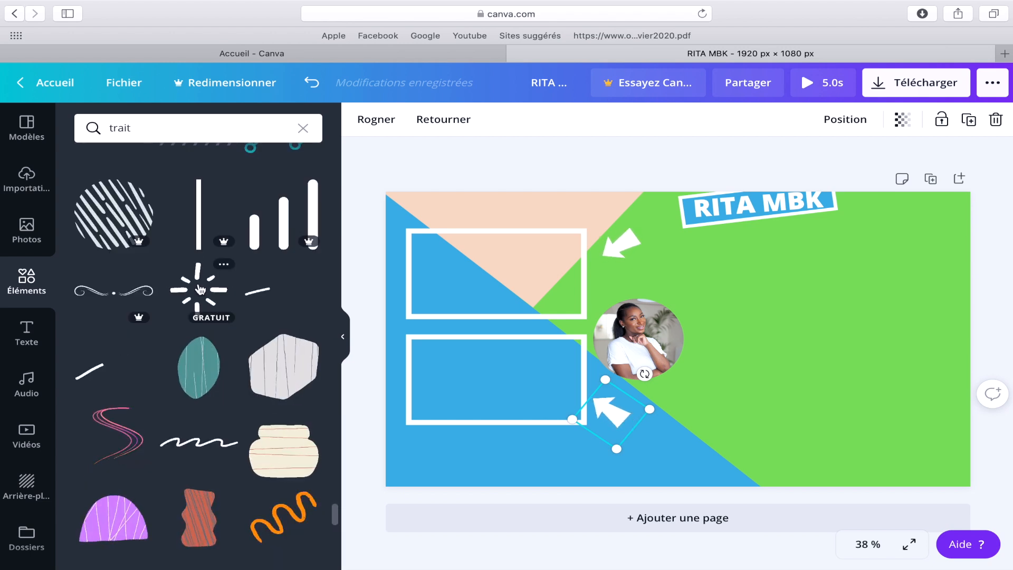
left_click(200, 289)
left_click_drag(801, 224, 718, 269)
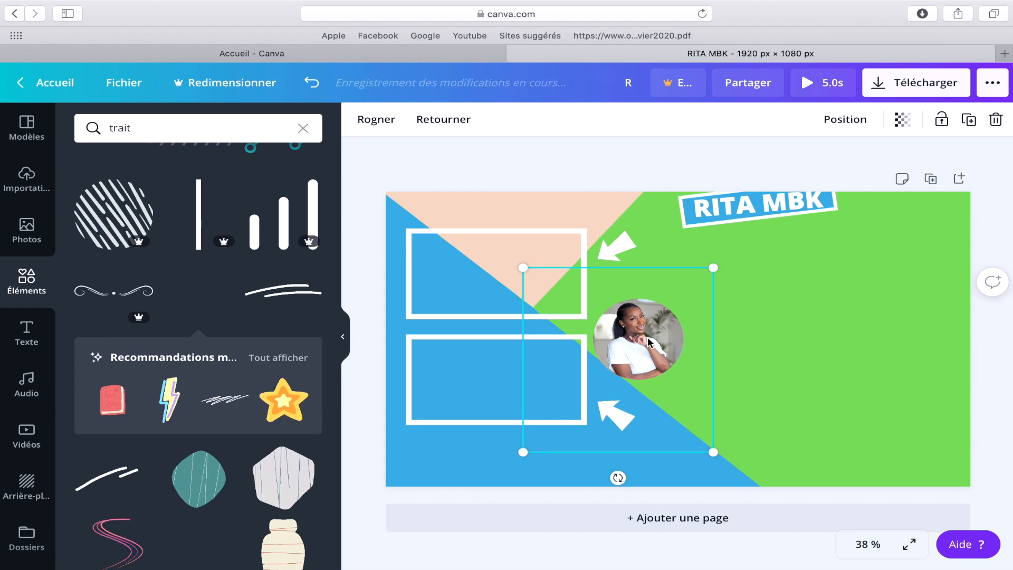
left_click(804, 306)
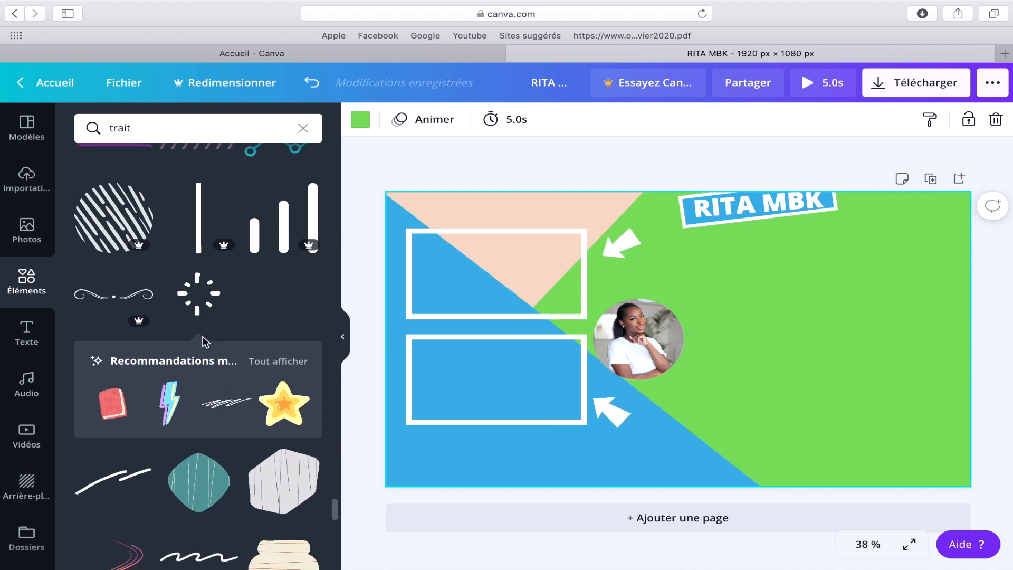
scroll(203, 337, "up", 5)
scroll(174, 364, "down", 3)
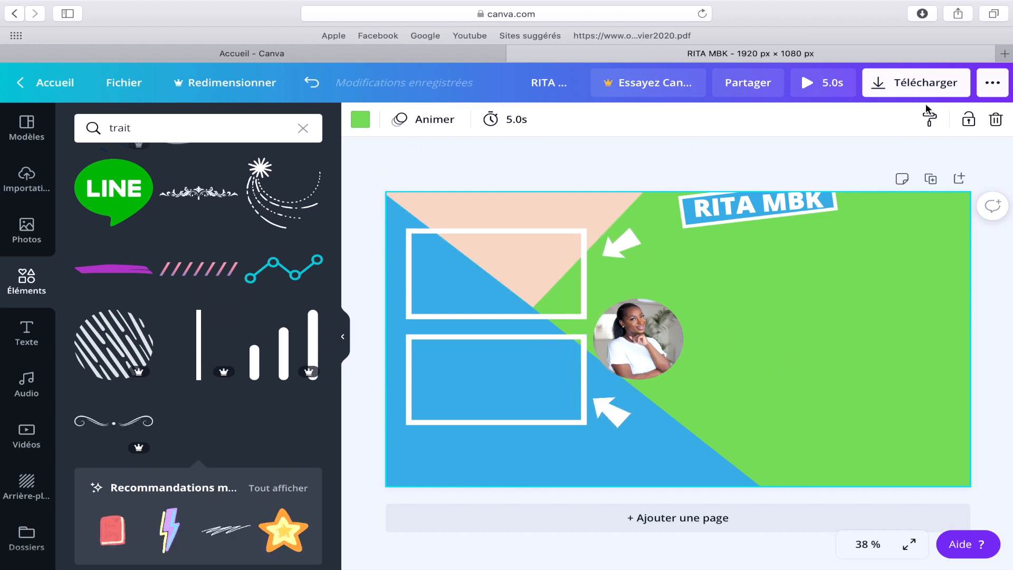
- Open the download options for the finished end screen design
left_click(923, 89)
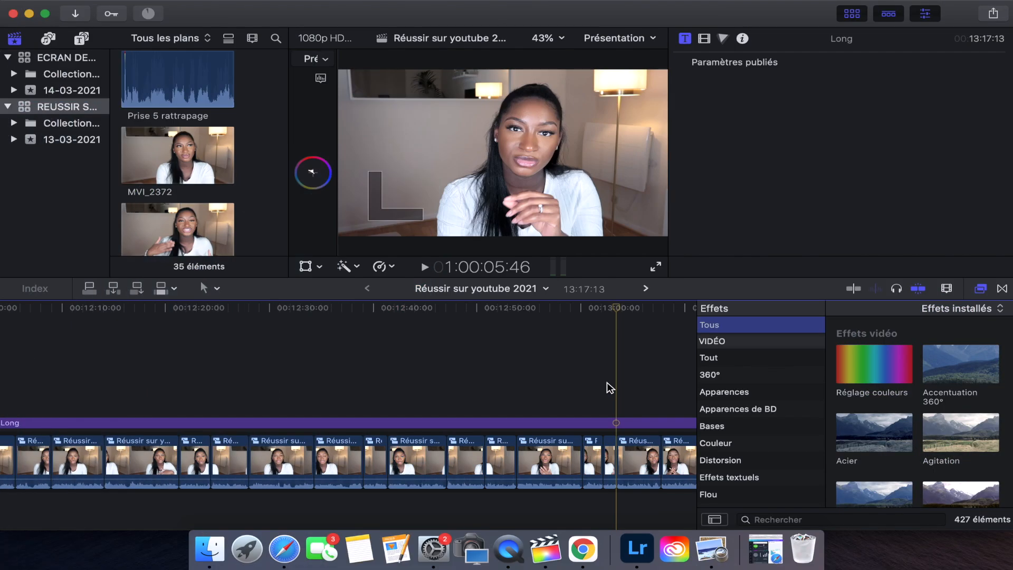
- Switch to Final Cut Pro, connect the ECRAN DE FIN-2 clip above the project's last three shots and play it back
scroll(610, 388, "right", 5)
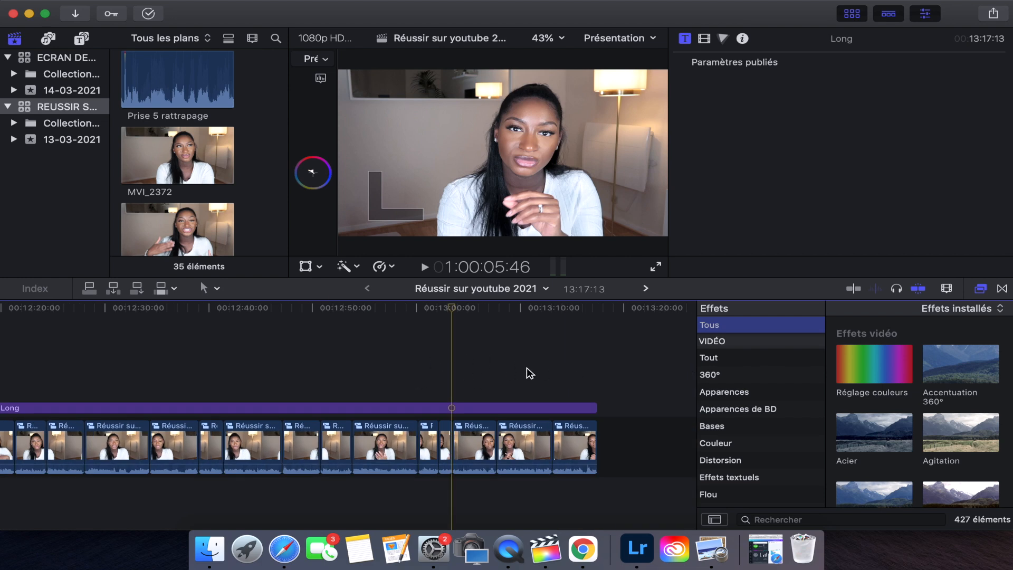
scroll(170, 131, "down", 5)
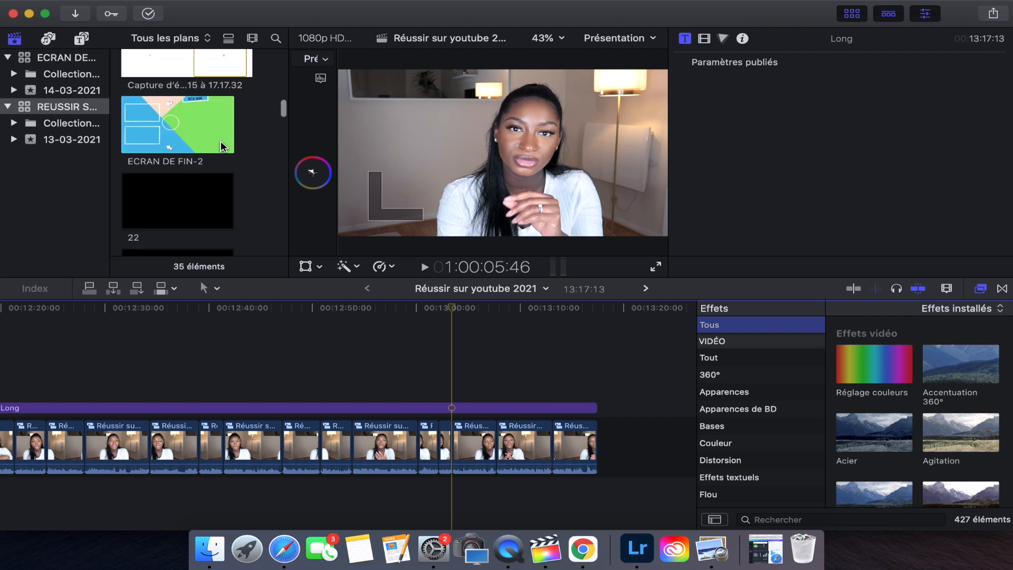
left_click_drag(170, 131, 452, 363)
left_click(437, 331)
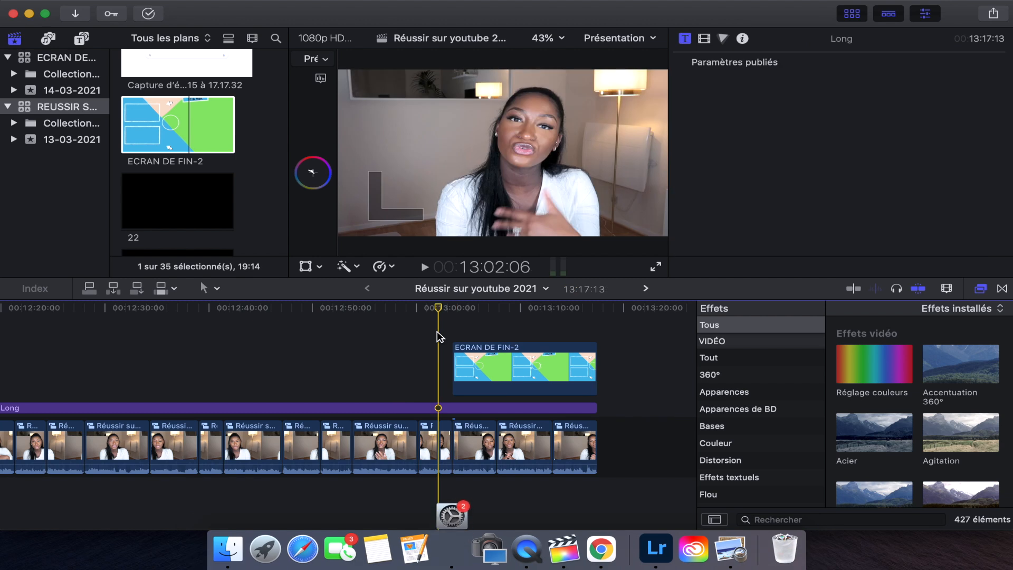
key("space")
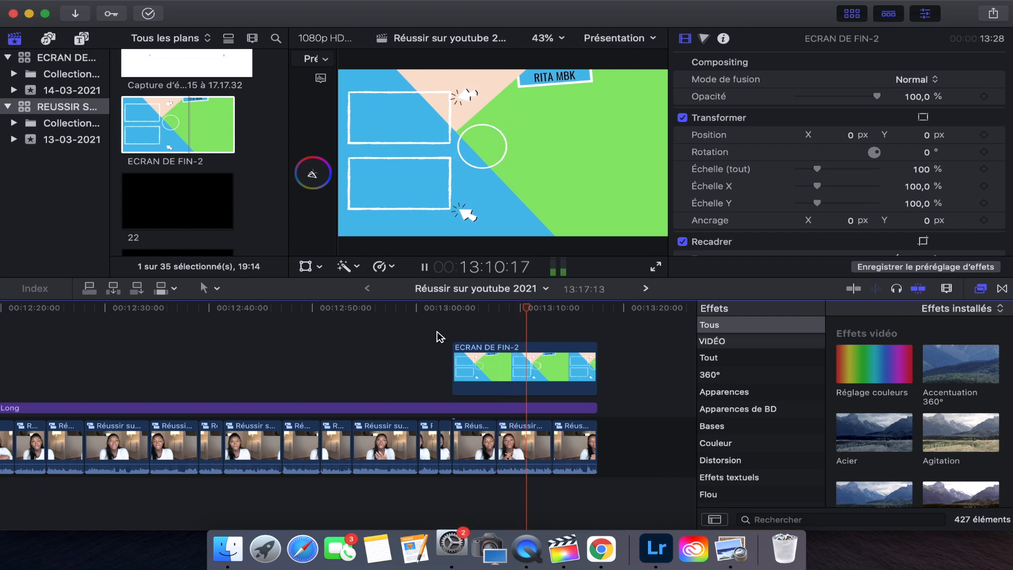
key("space")
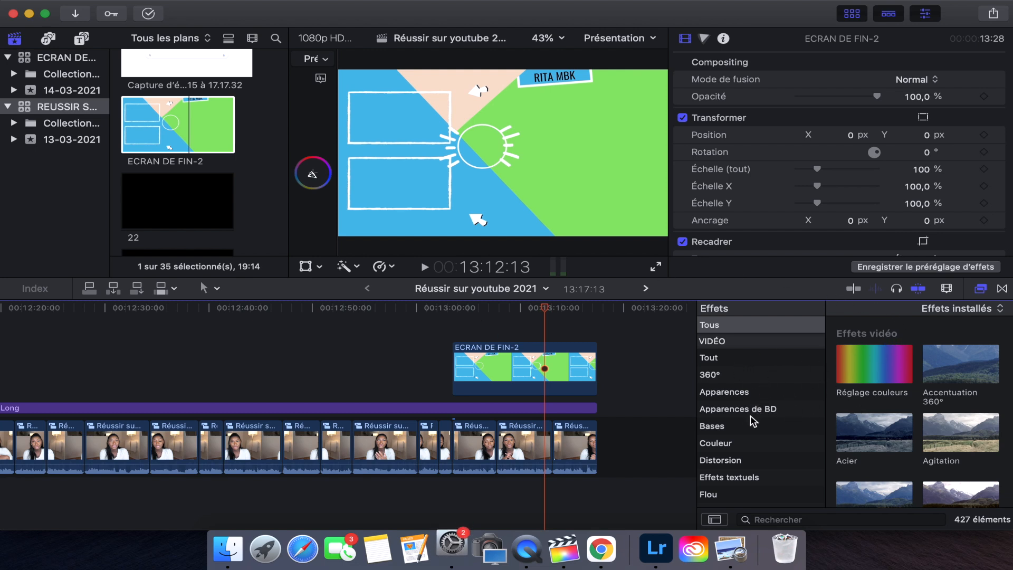
- Apply the Incrustateur keying effect to the ECRAN DE FIN-2 clip and play back the keyed section
scroll(753, 420, "down", 5)
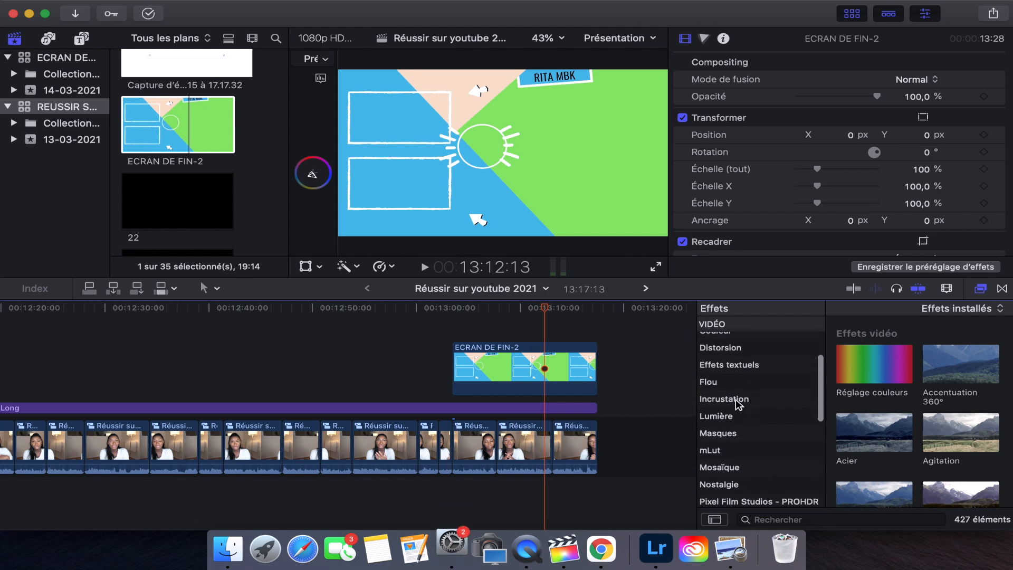
left_click(738, 401)
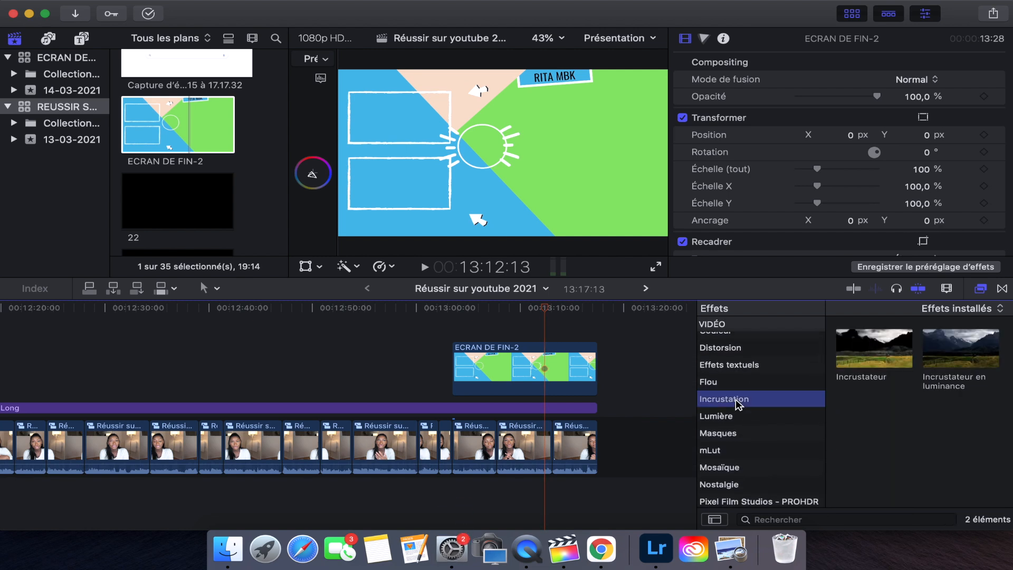
left_click(875, 346)
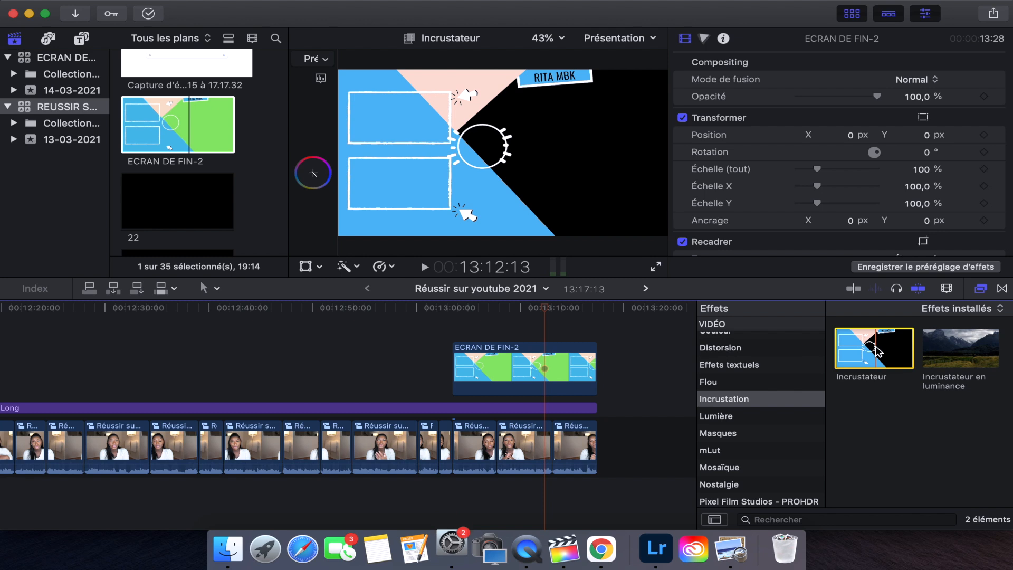
left_click_drag(875, 350, 530, 373)
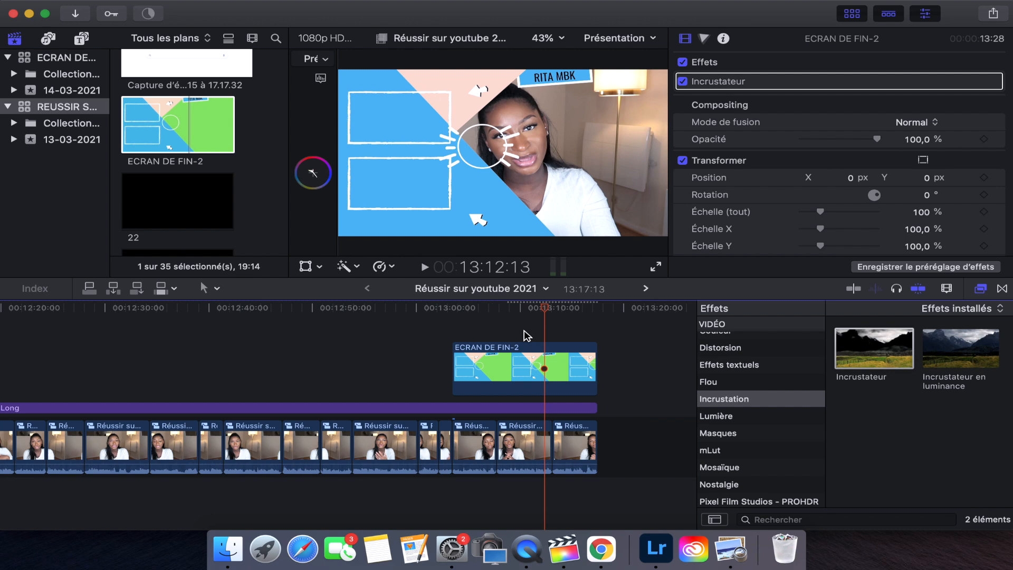
left_click(464, 328)
key("space")
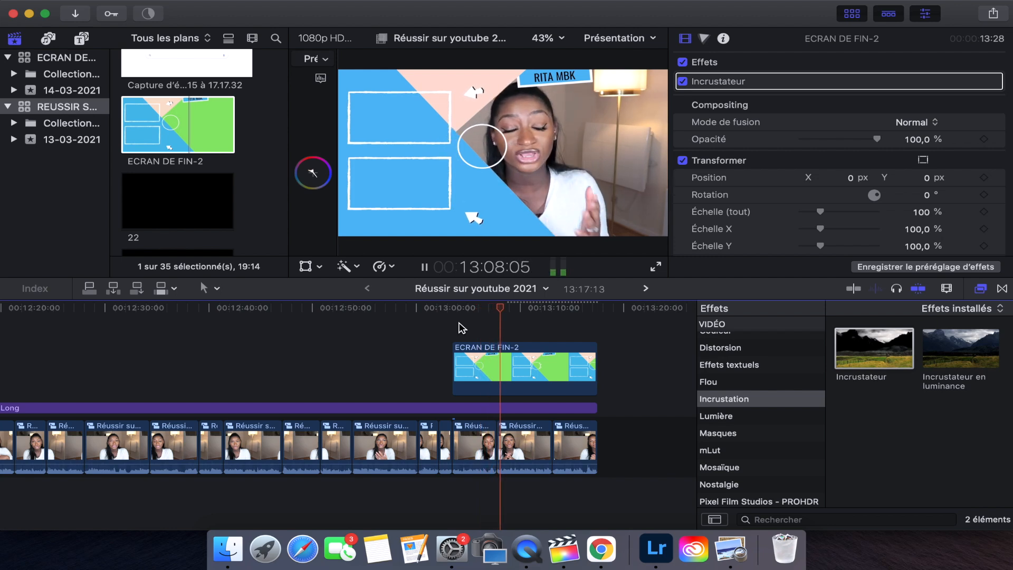
- Transform the first shot beneath the ECRAN DE FIN-2 clip to position X about 287 px, Y 0, and play back the section
left_click(471, 372)
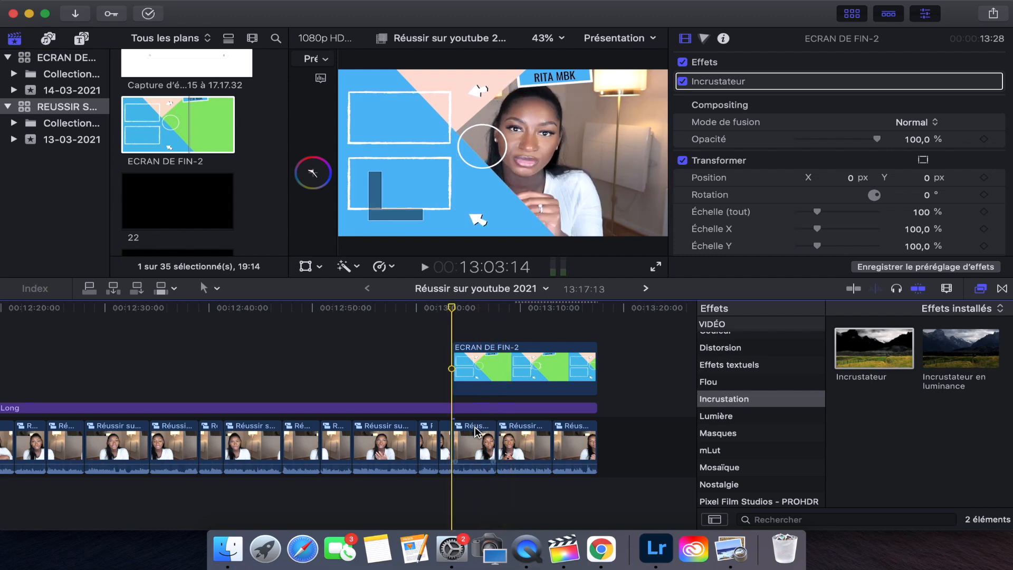
left_click(474, 442)
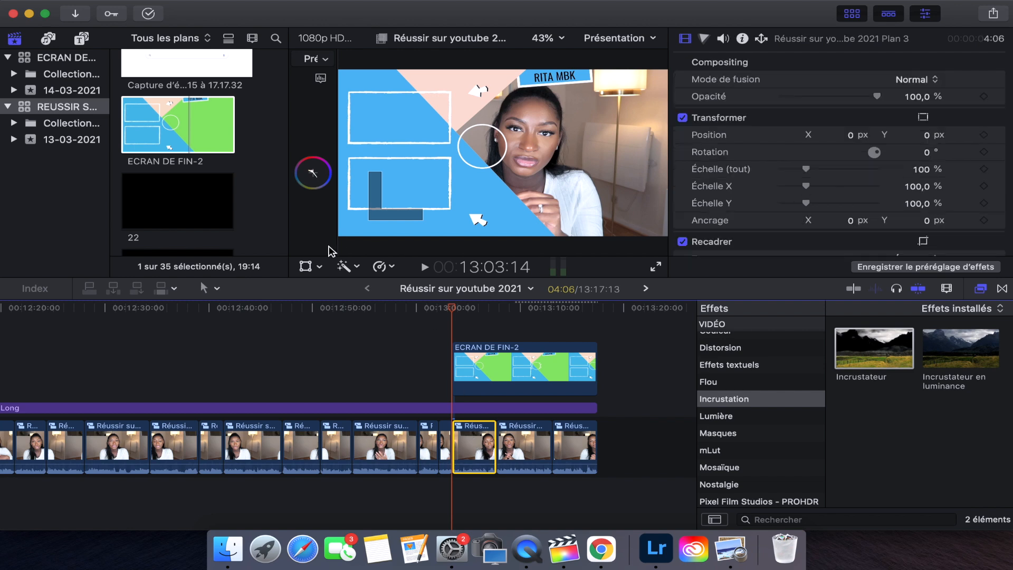
left_click(306, 267)
left_click_drag(510, 155, 555, 156)
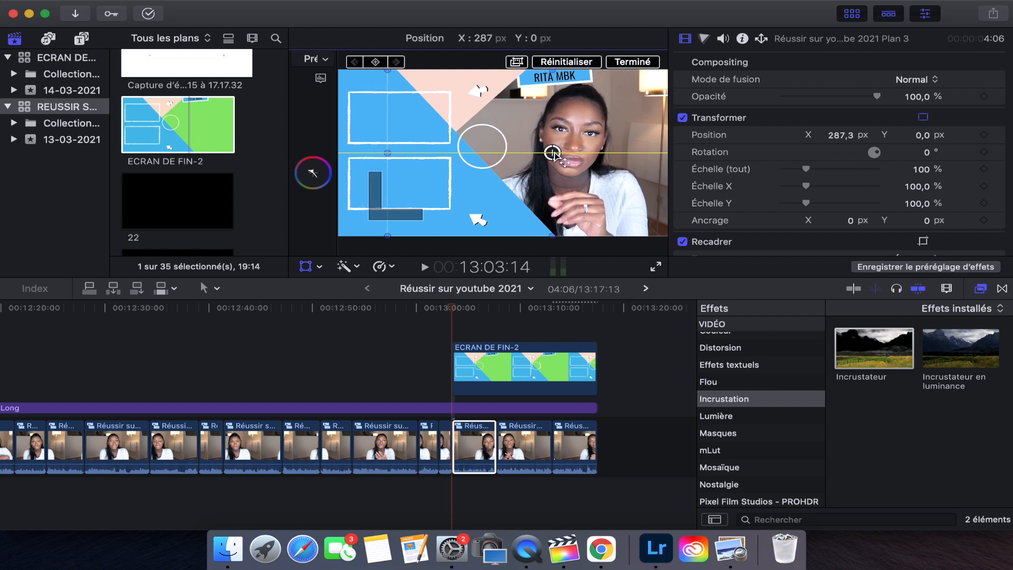
left_click(457, 345)
key("space")
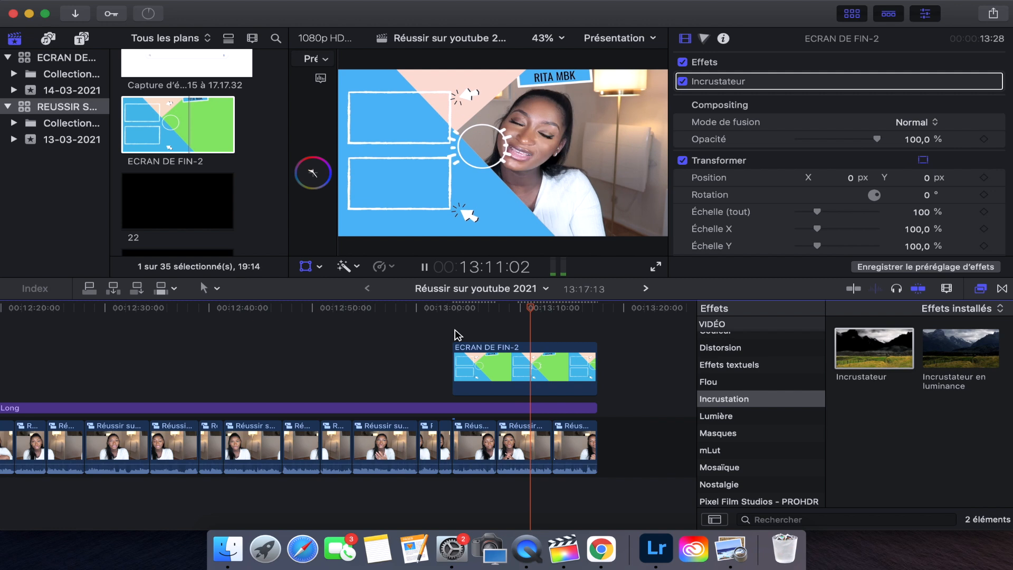
- Copy the repositioned shot, paste only its Position attribute onto the last two shots and play back the end screen
key("shift+t")
left_click(477, 458)
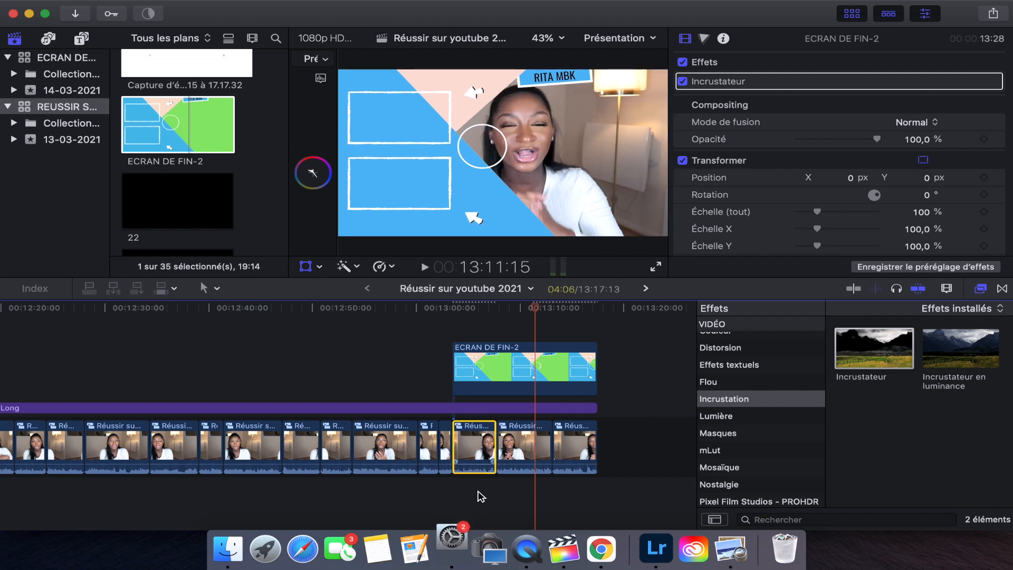
left_click(480, 496)
left_click(475, 450)
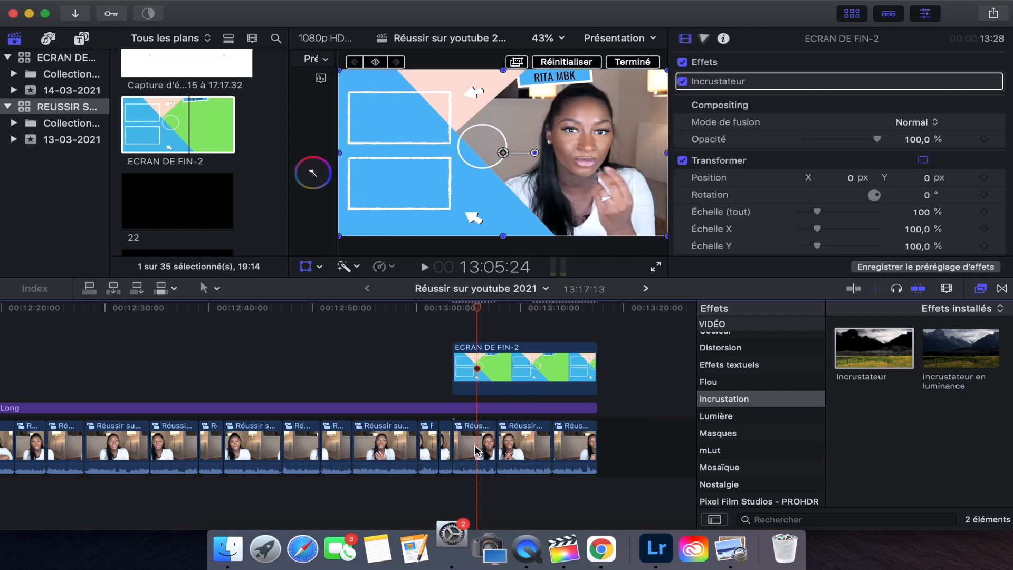
left_click(522, 448)
left_click(575, 449, "super")
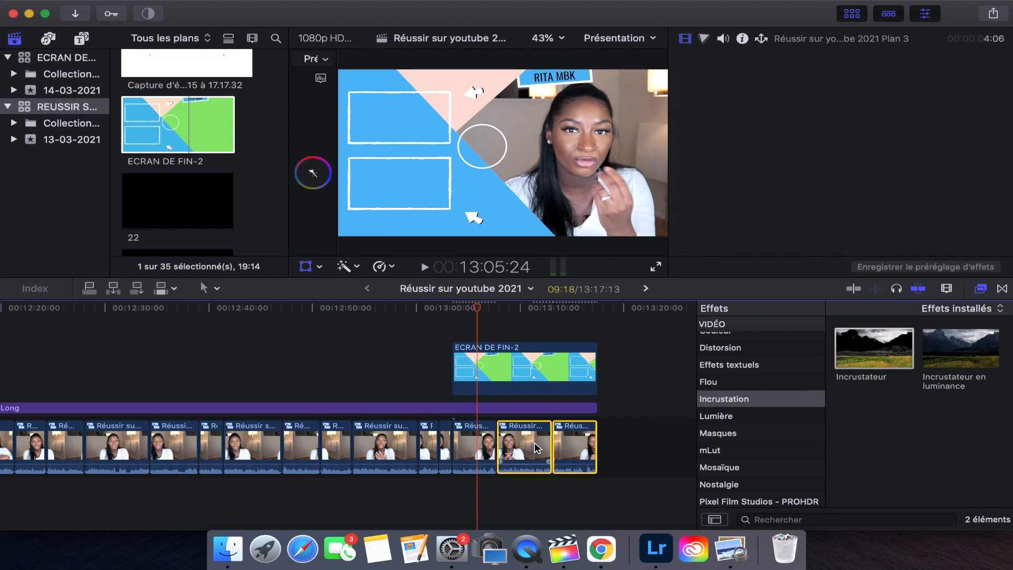
left_click(192, 7)
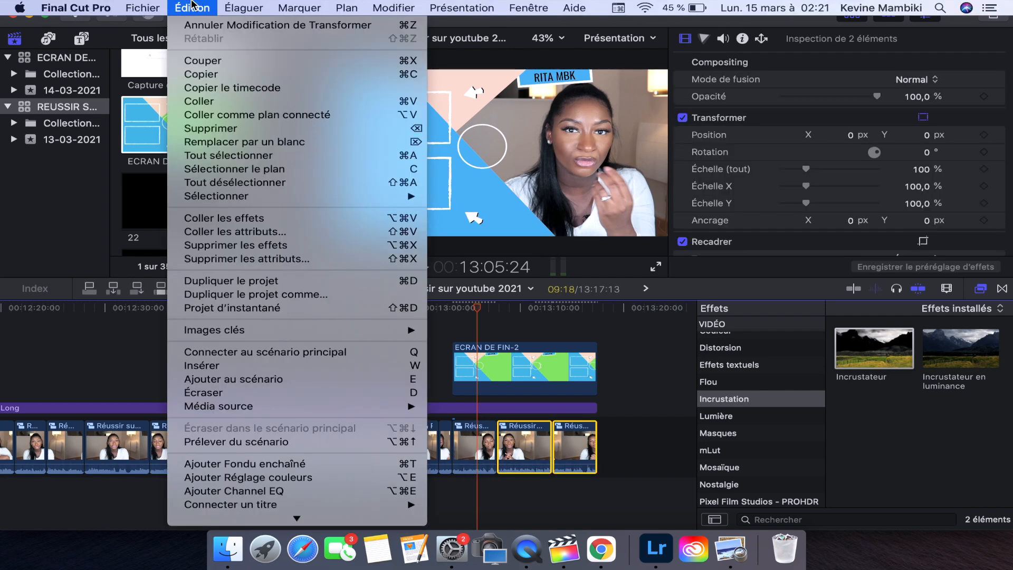
left_click(266, 232)
left_click(368, 196)
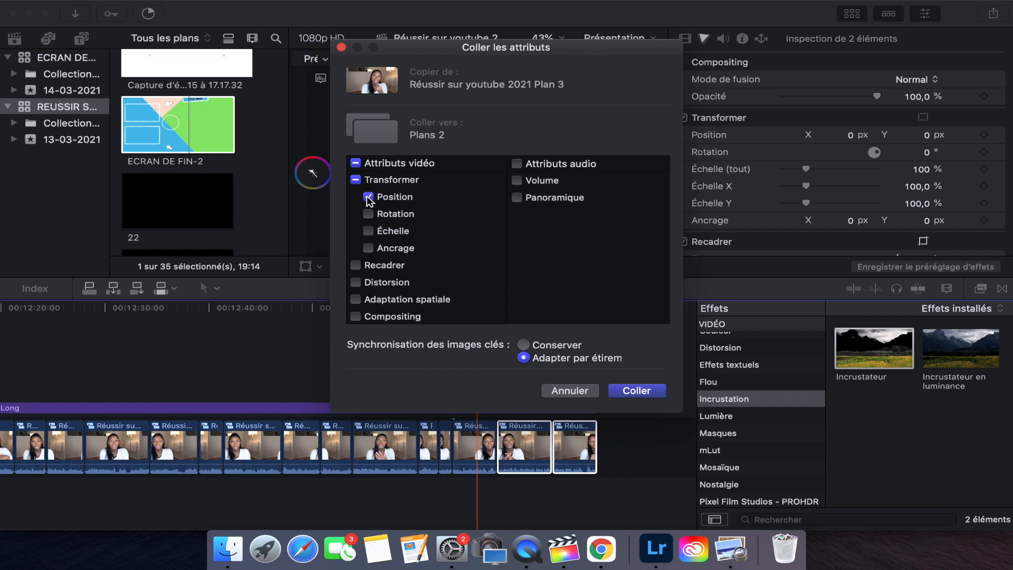
left_click(631, 392)
left_click(519, 491)
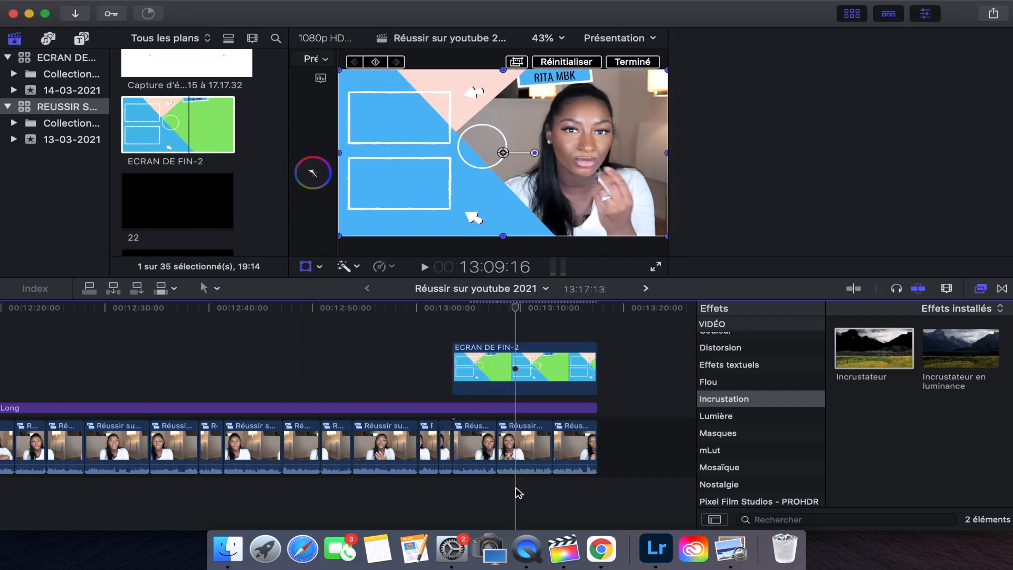
key("shift+slash")
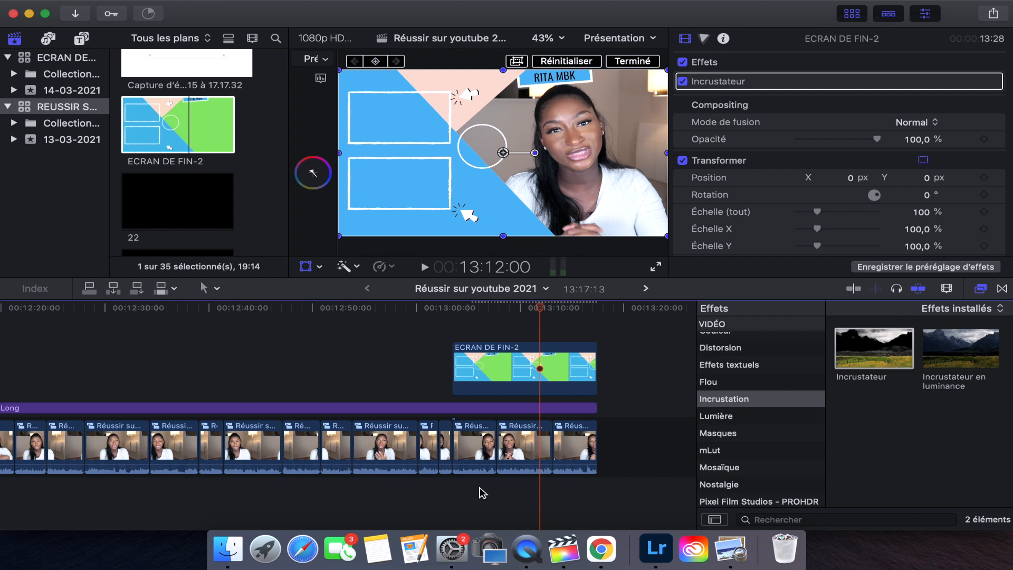
- Switch to YouTube Studio, open the video's end screen editor and set the playhead to 13:03:13
key("super+Tab")
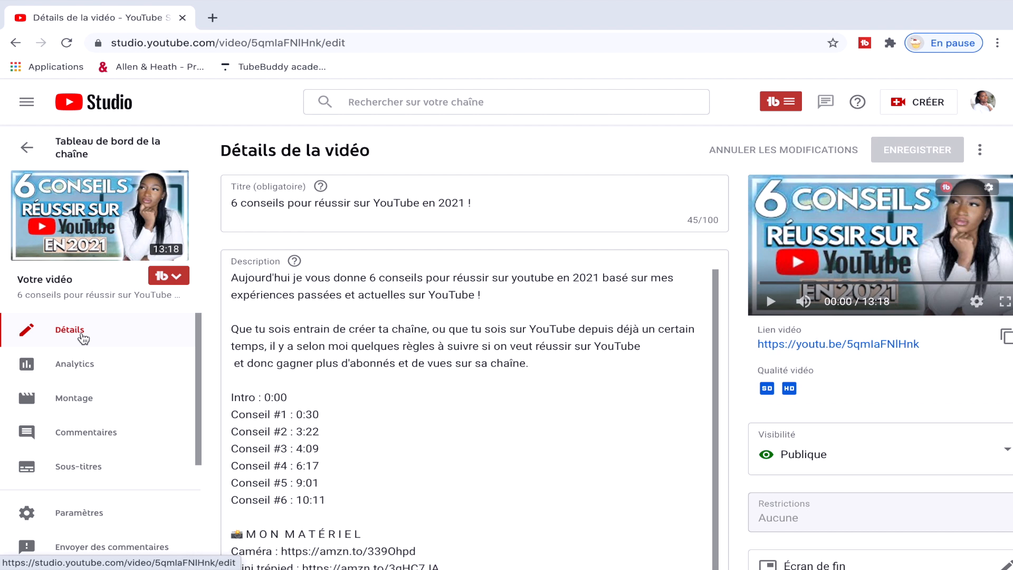
scroll(797, 446, "down", 2)
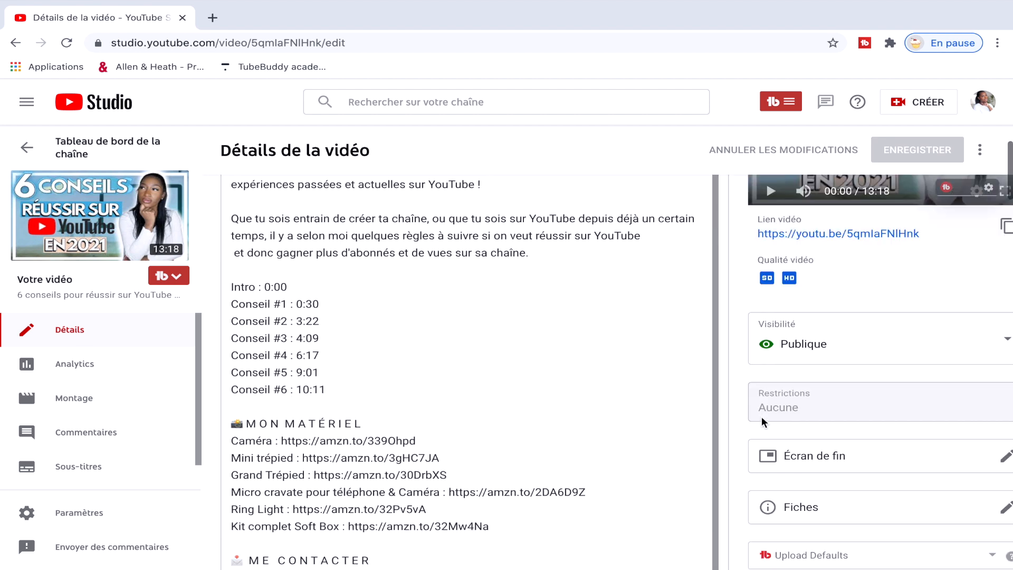
left_click(807, 457)
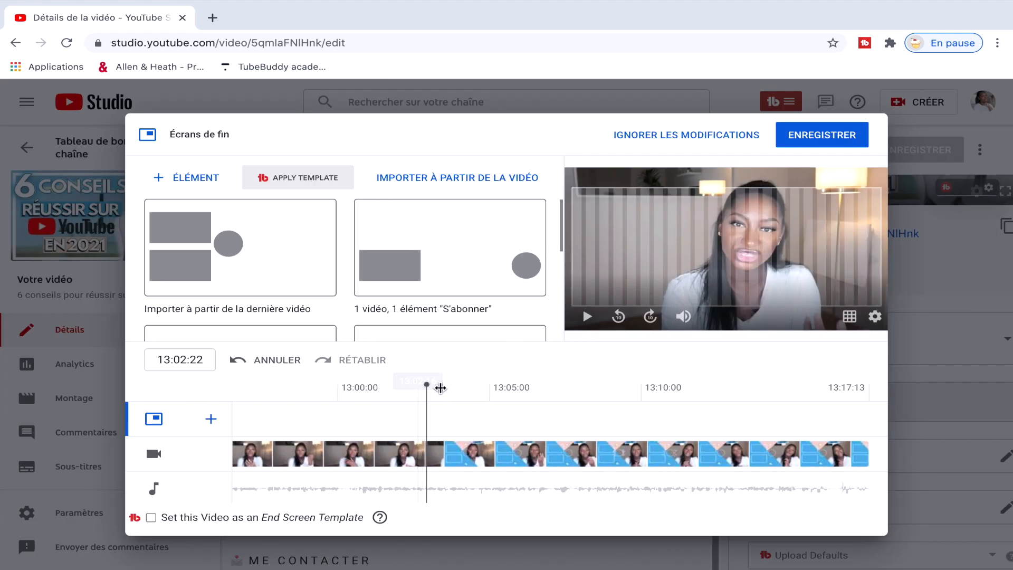
left_click(445, 389)
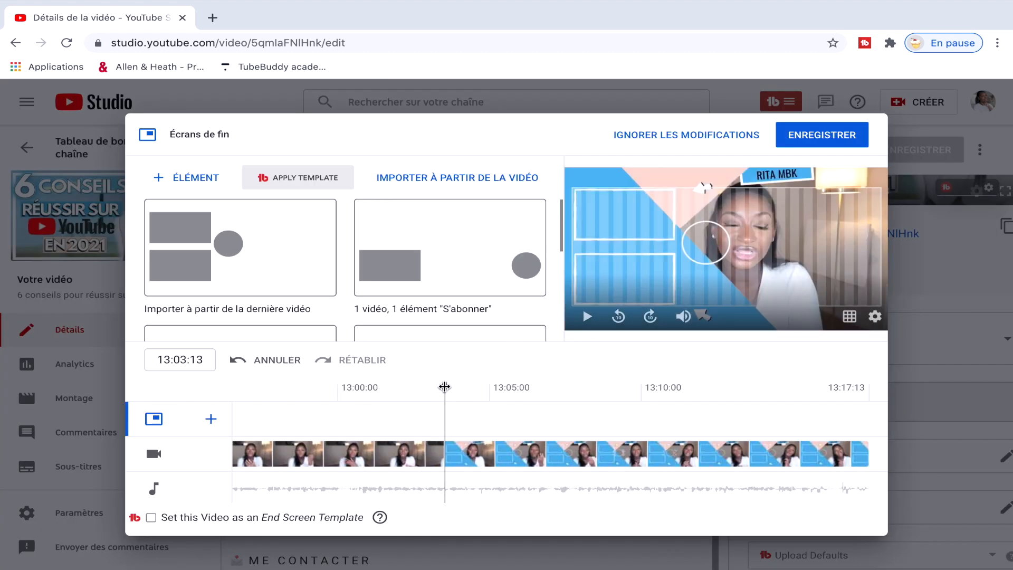
left_click(444, 389)
- Add a "S'abonner" element, fit it over the white circle and set its start to 13:03:13
right_click(710, 242)
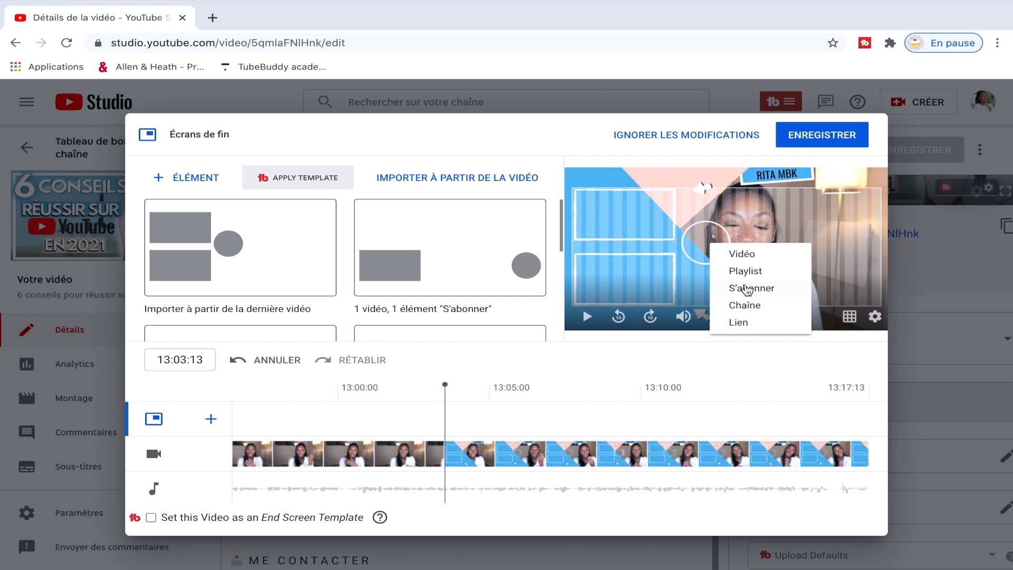
left_click(746, 289)
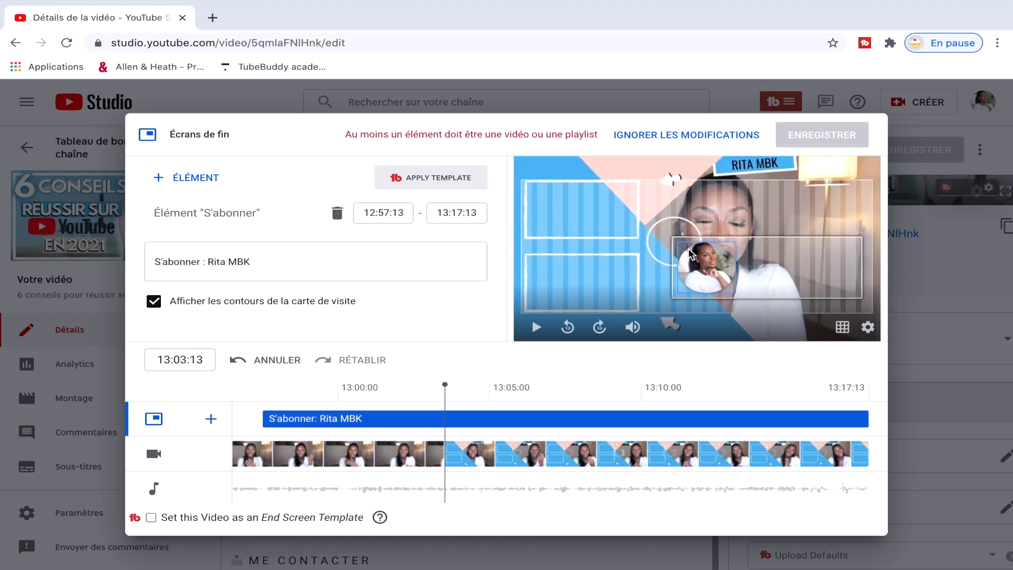
left_click_drag(711, 268, 677, 241)
left_click_drag(264, 418, 448, 418)
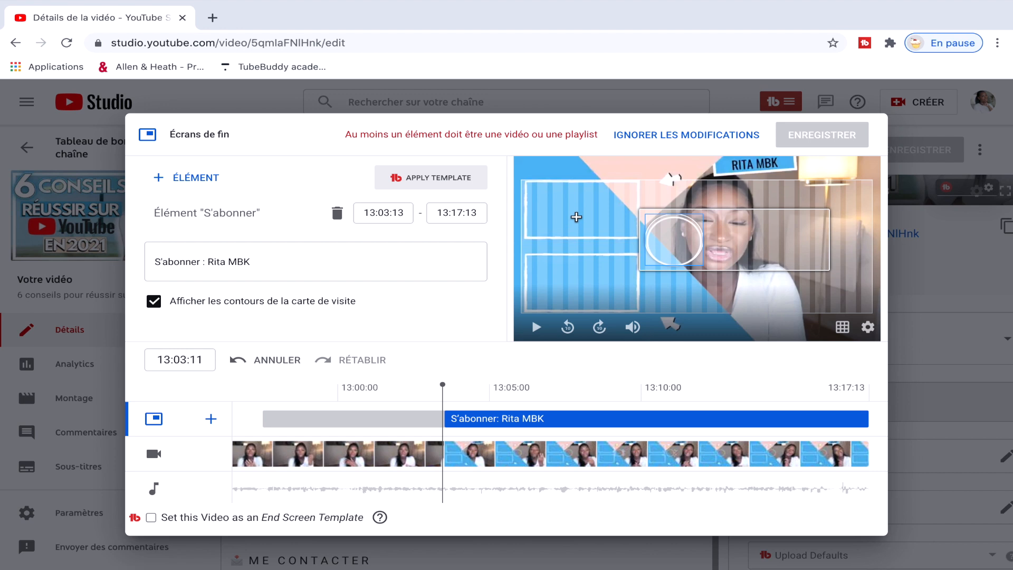
- Add a "Dernière vidéo mise en ligne" video element over the upper white rectangle and a "Contenu adapté au spectateur" one over the lower rectangle
left_click(576, 217)
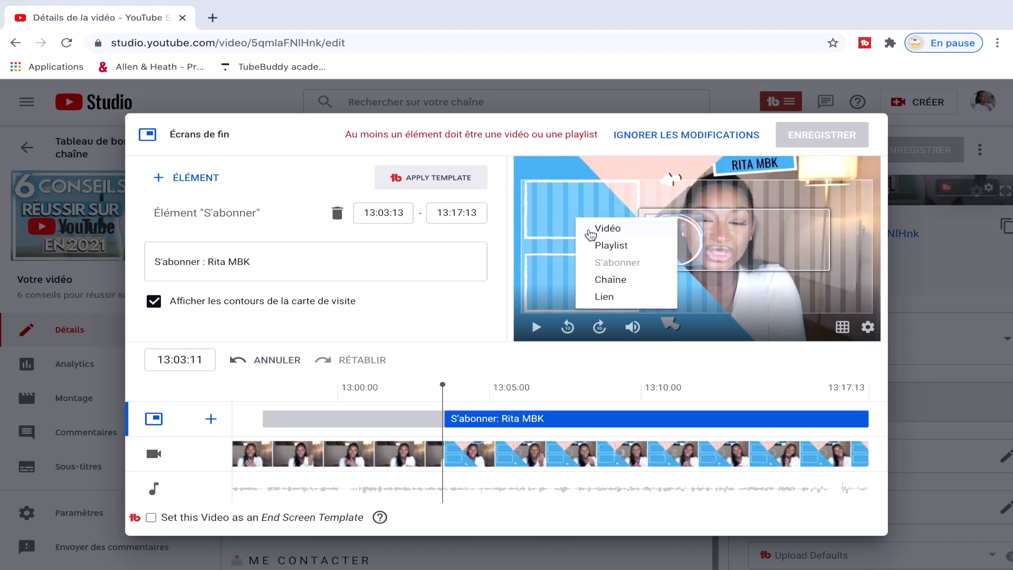
left_click(589, 229)
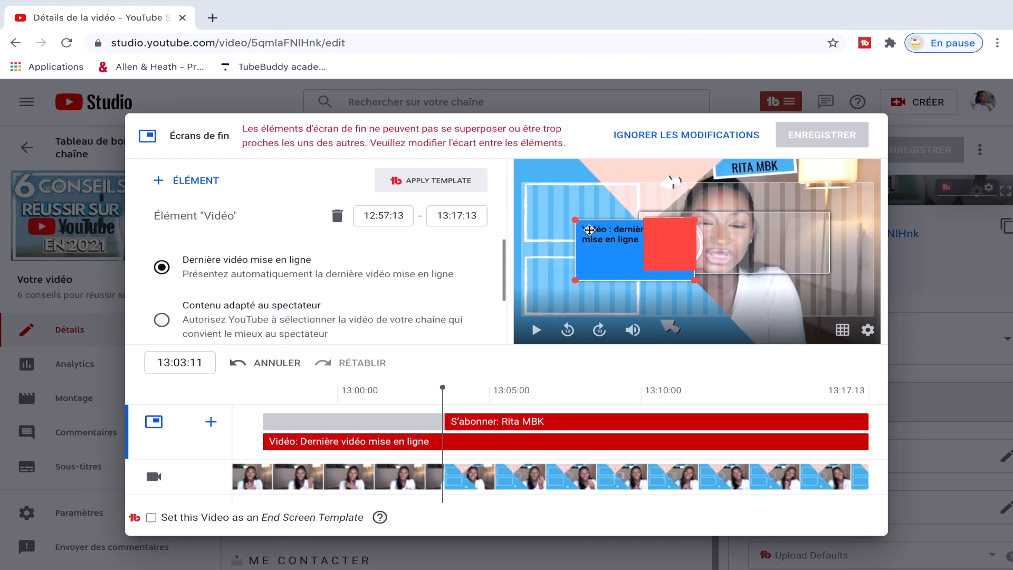
left_click_drag(586, 235, 527, 200)
left_click(578, 285)
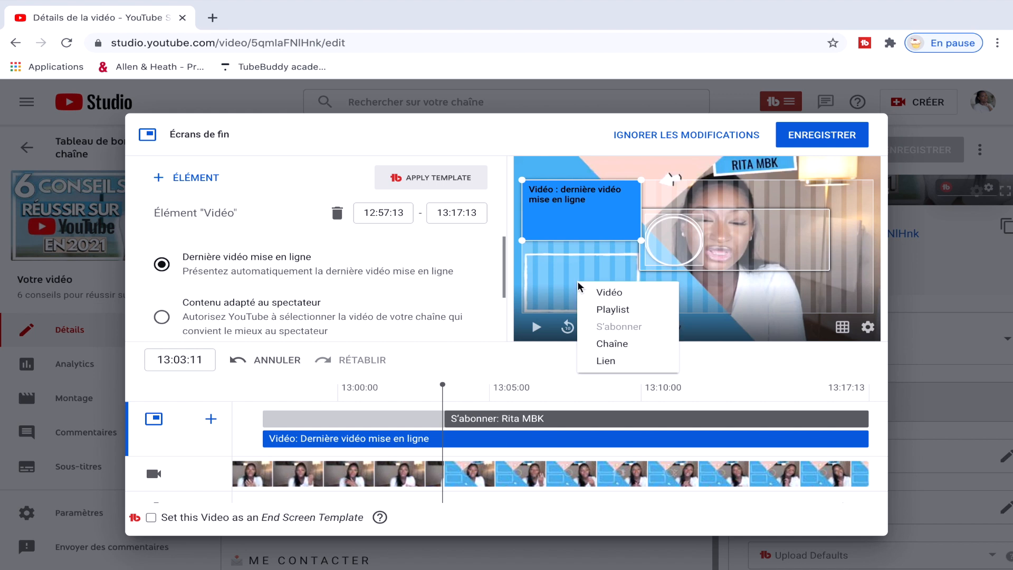
left_click(589, 299)
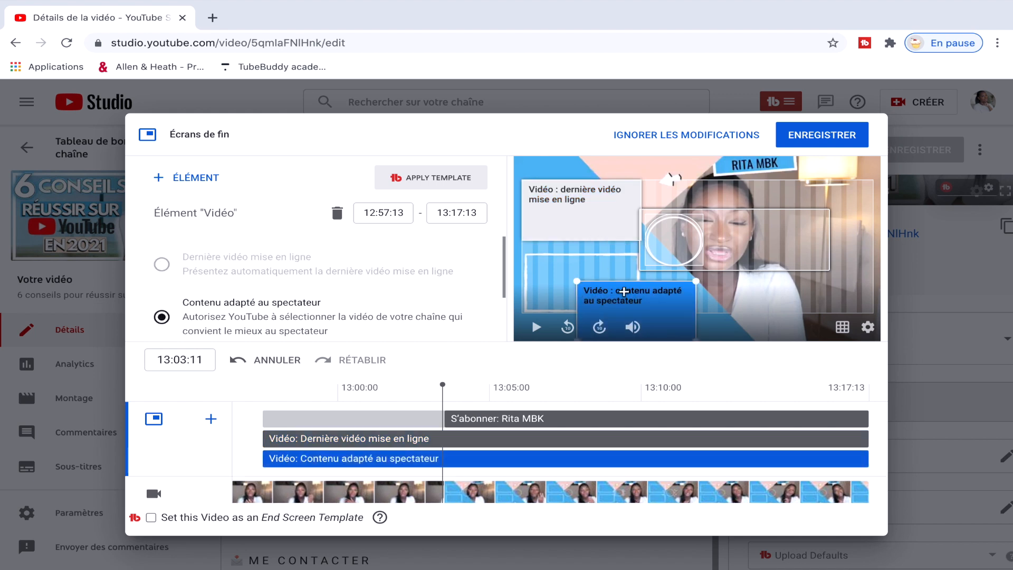
left_click_drag(617, 296, 562, 269)
- Set the start of both video elements to 13:03:13
left_click_drag(263, 438, 450, 443)
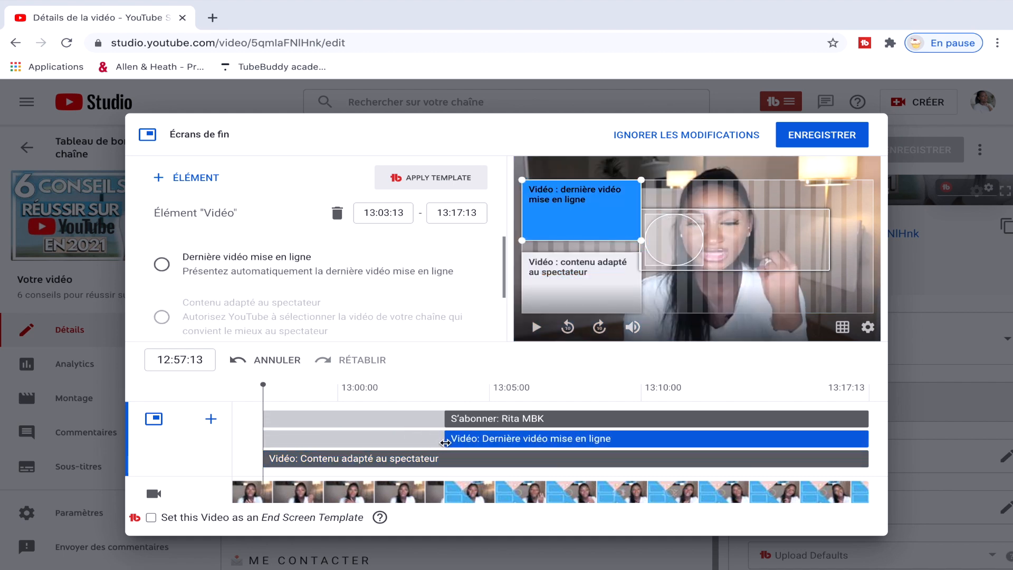
left_click_drag(264, 457, 447, 457)
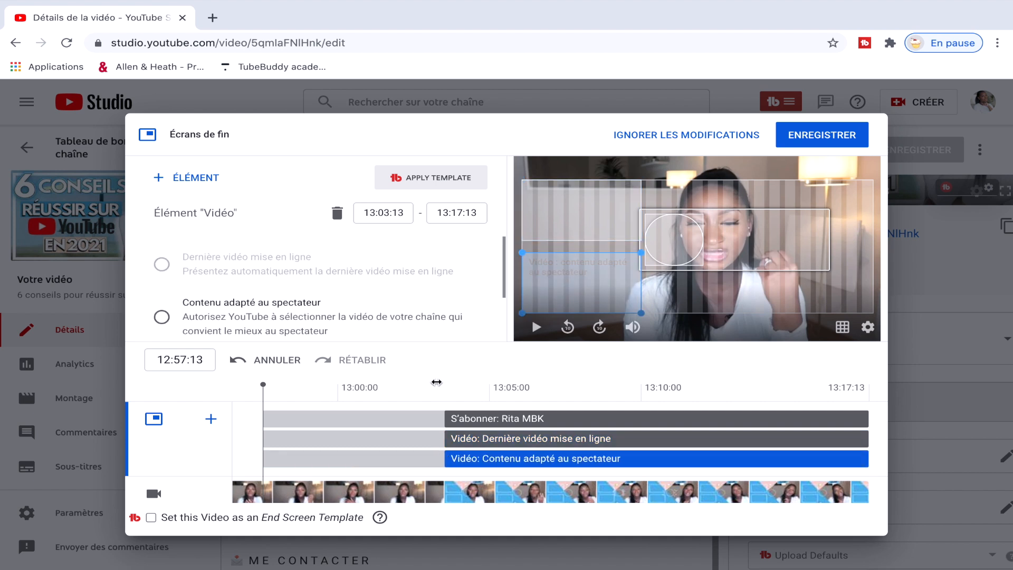
- Preview the end screen from 13:03:01 and save it
left_click(429, 388)
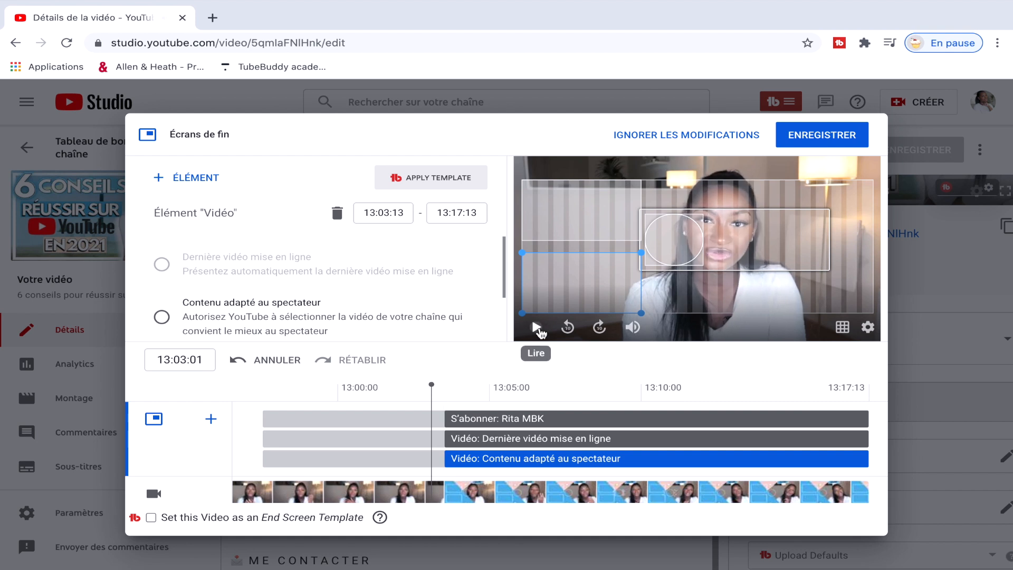
left_click(536, 327)
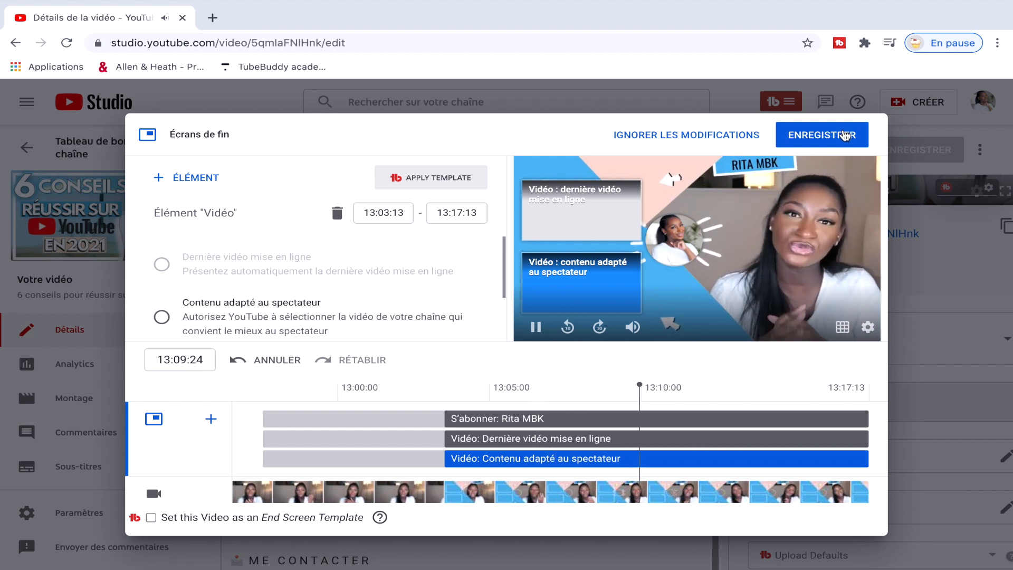
left_click(844, 136)
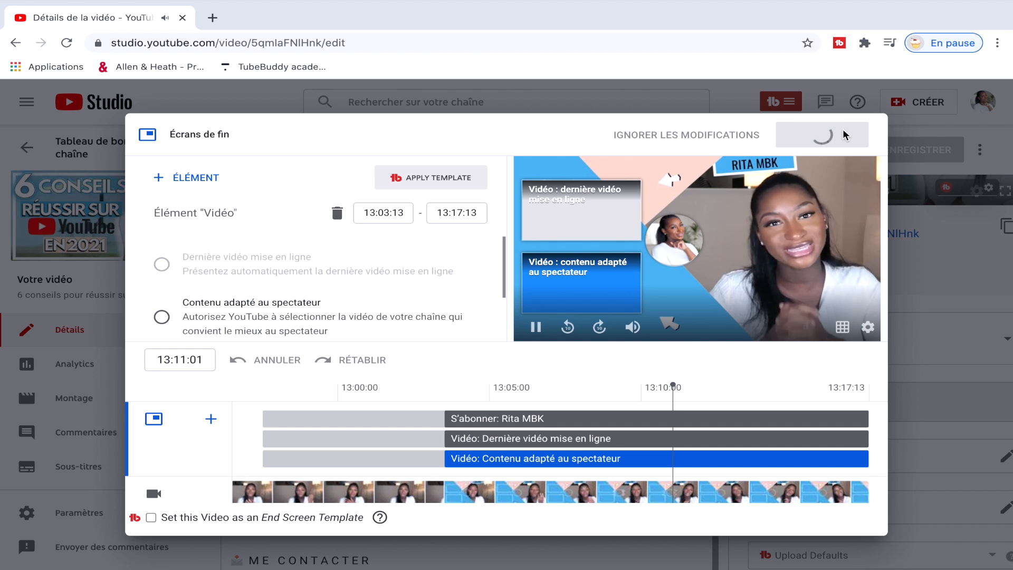